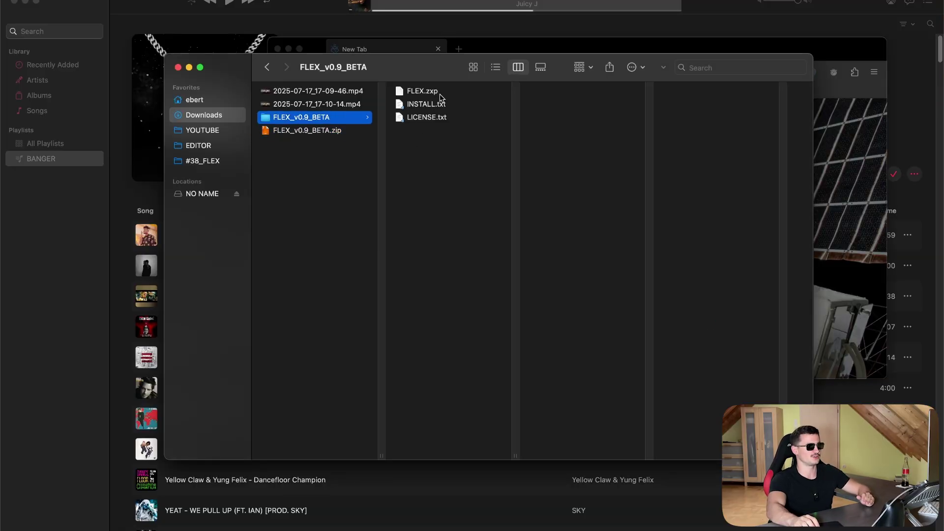
Search the web for "zxp installer" and open the ZXPInstaller website beside the FLEX_v0.9_BETA folder.
left_click(439, 92)
left_click(854, 146)
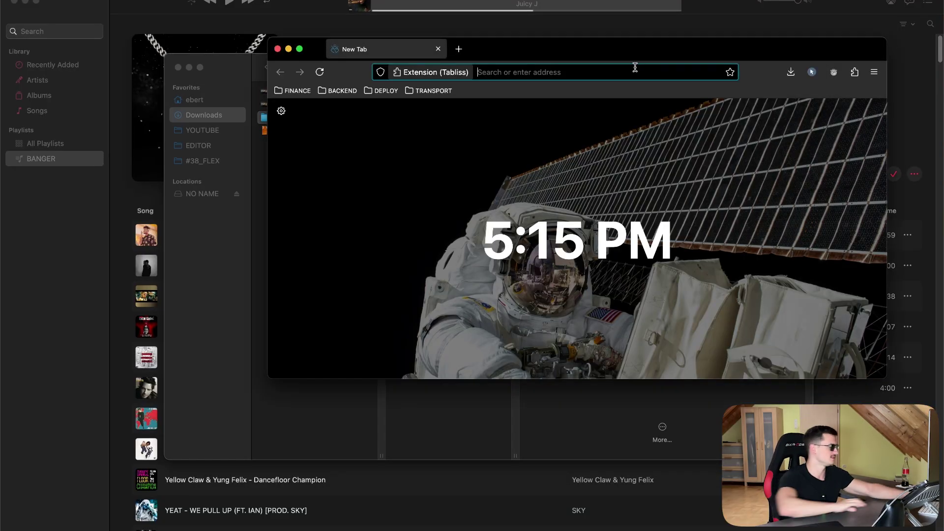
type("zxp insta")
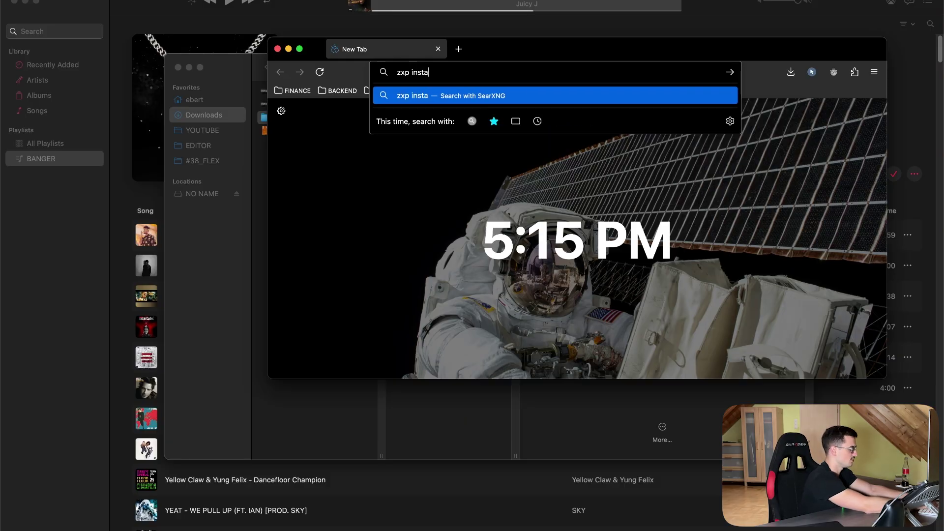
type("ller")
key("Return")
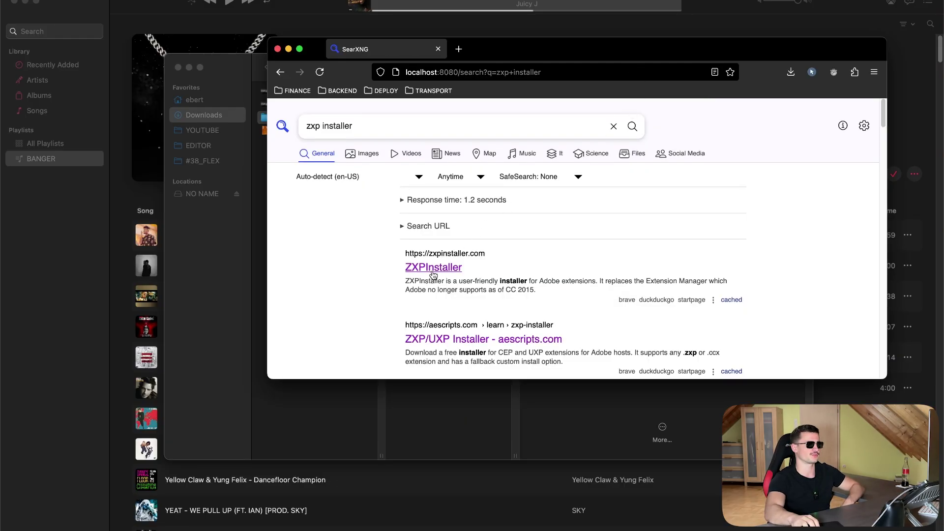
left_click(432, 268)
left_click_drag(514, 53, 566, 71)
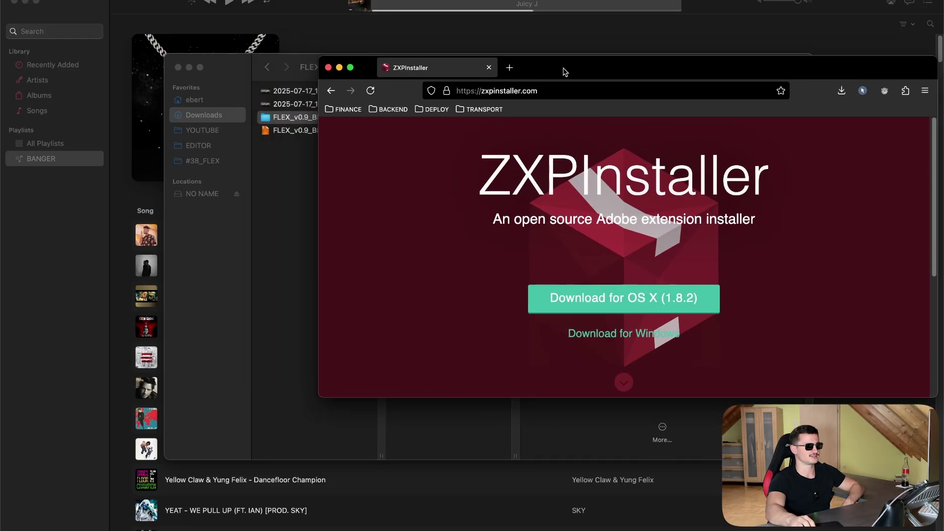
left_click(299, 219)
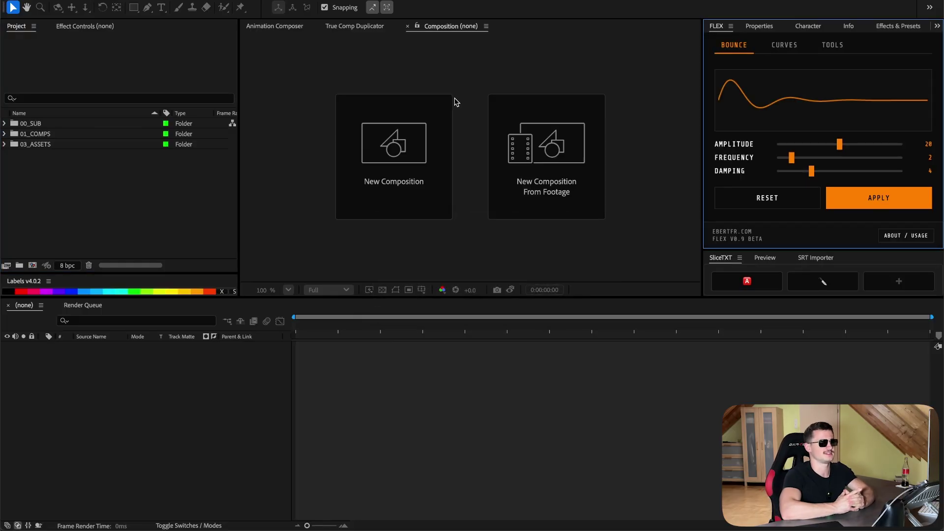
Close the FLEX panel and reopen it from the installed extensions.
left_click(730, 26)
left_click(737, 40)
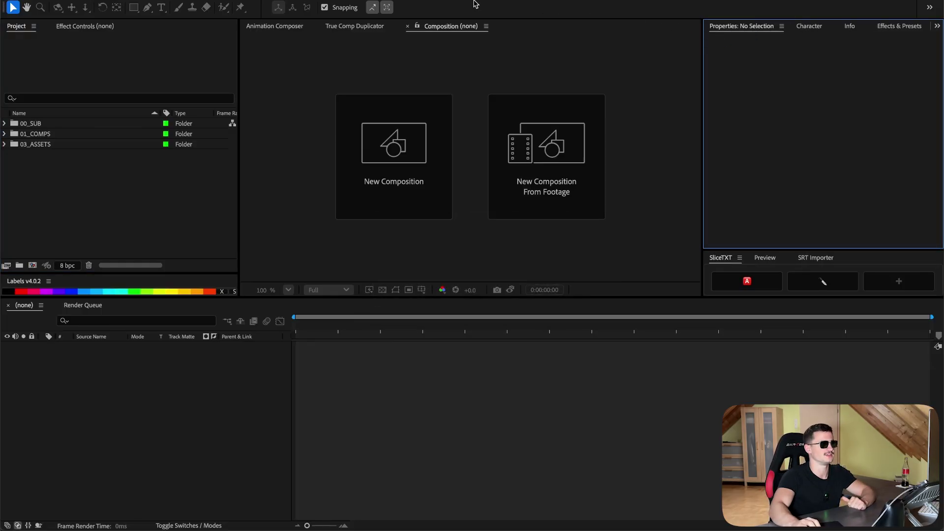
left_click(319, 1)
mouse_move(367, 45)
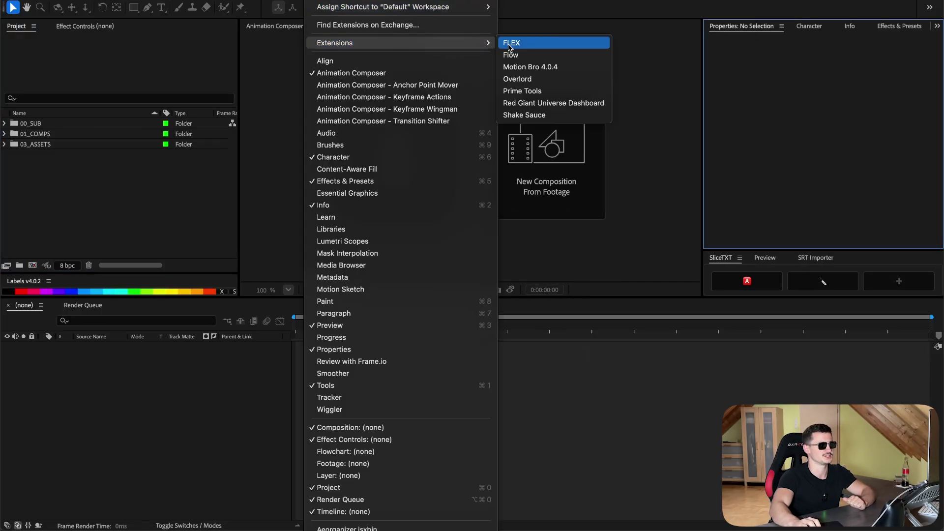
left_click(519, 43)
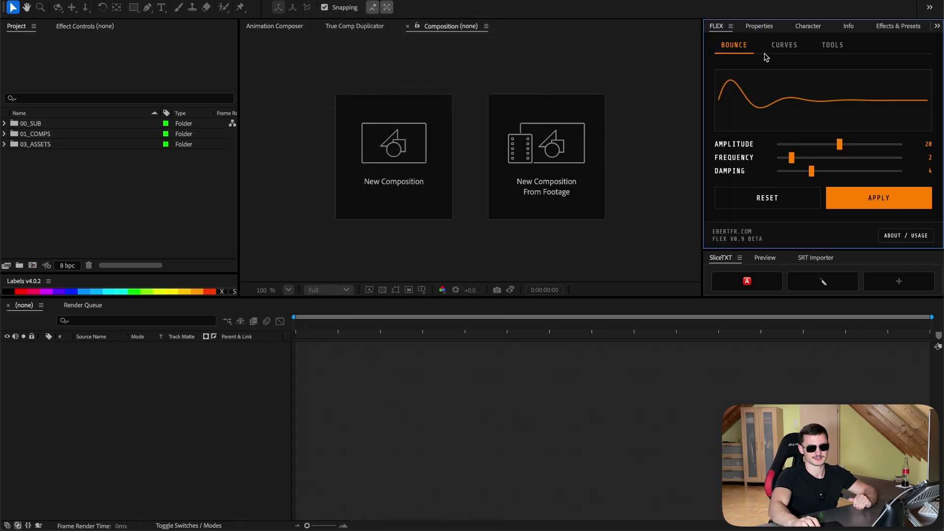
View FLEX's bounce controls in a maximized panel and restore the normal workspace layout.
double_click(720, 28)
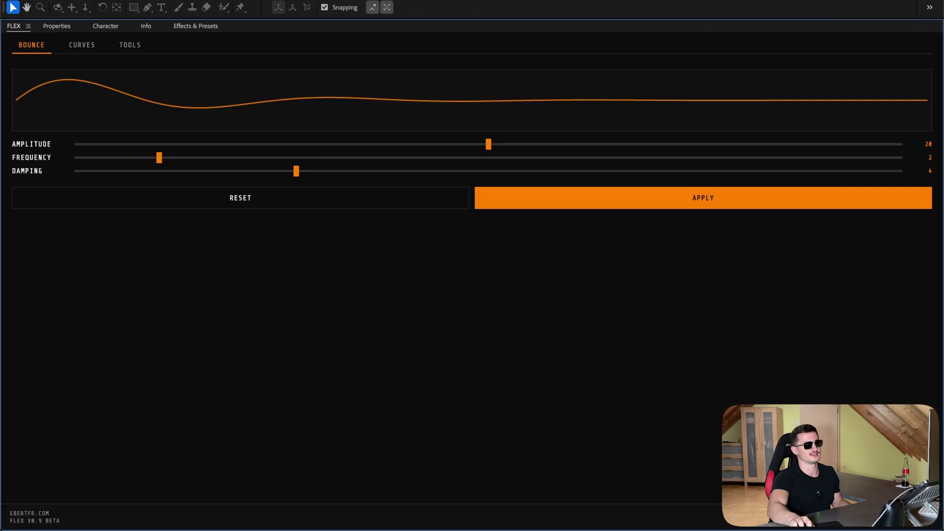
left_click(445, 358)
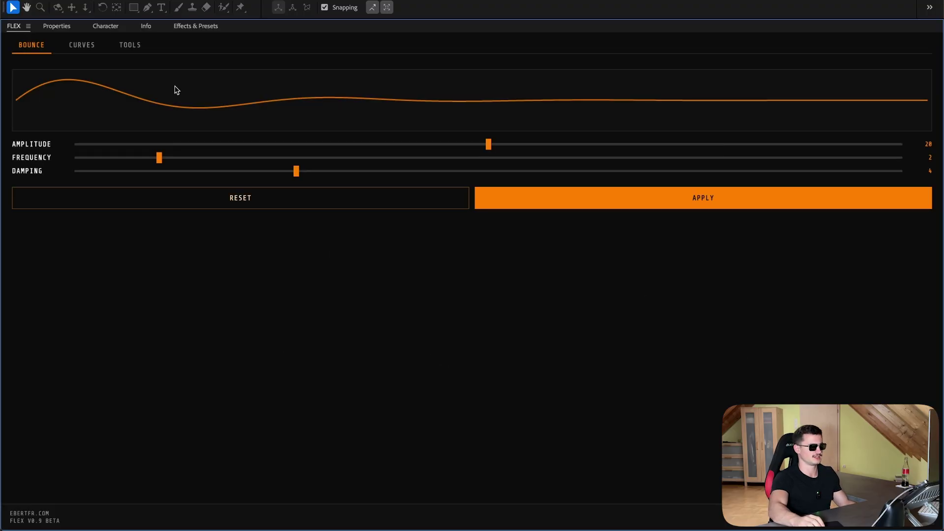
key("grave")
Create a new composition named FLEX.
key("ctrl+n")
type("FLEX")
key("Return")
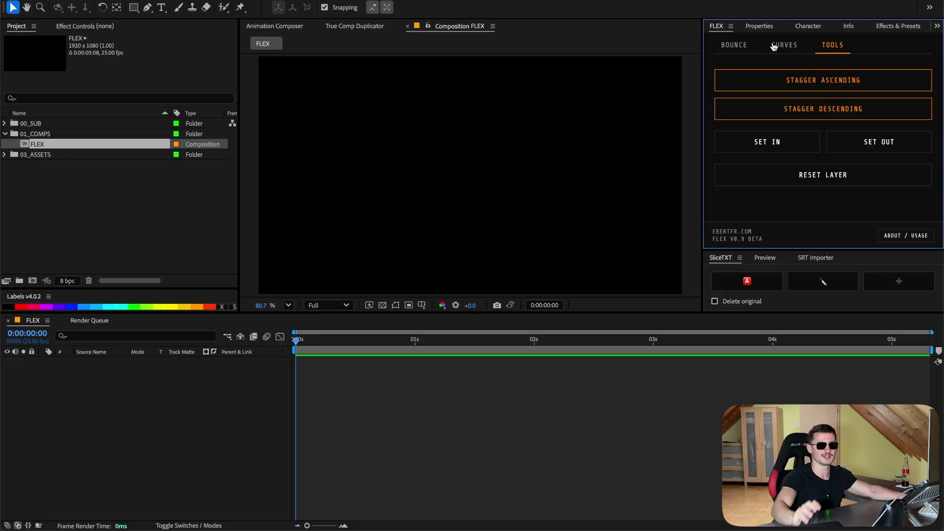
scroll(810, 27, "down", 4)
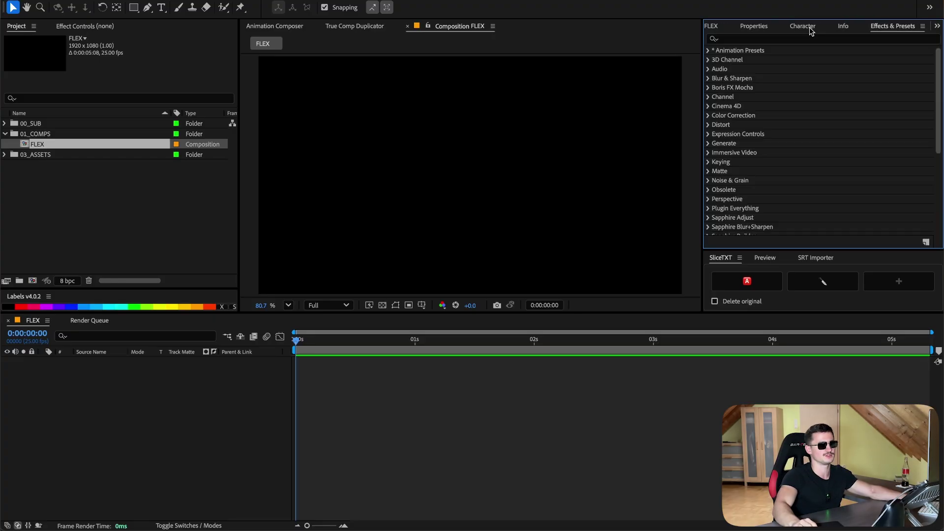
scroll(809, 27, "up", 4)
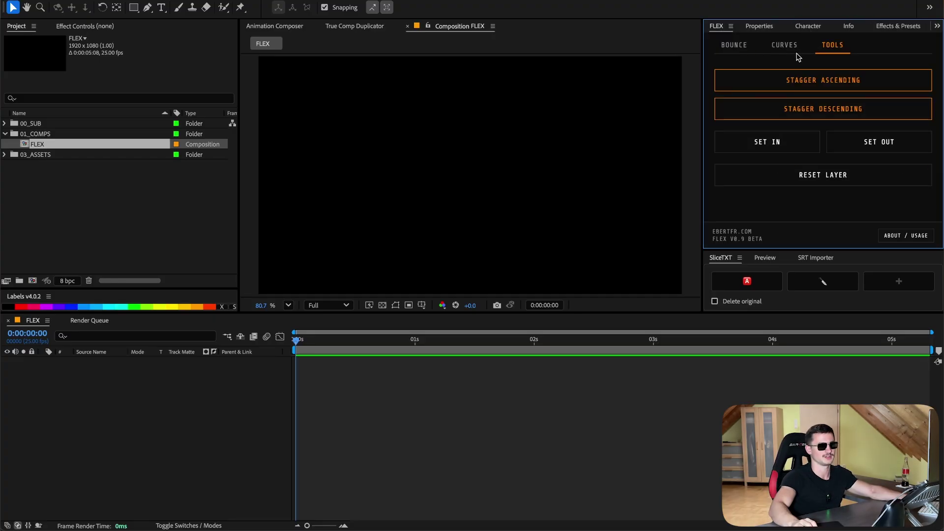
left_click(788, 55)
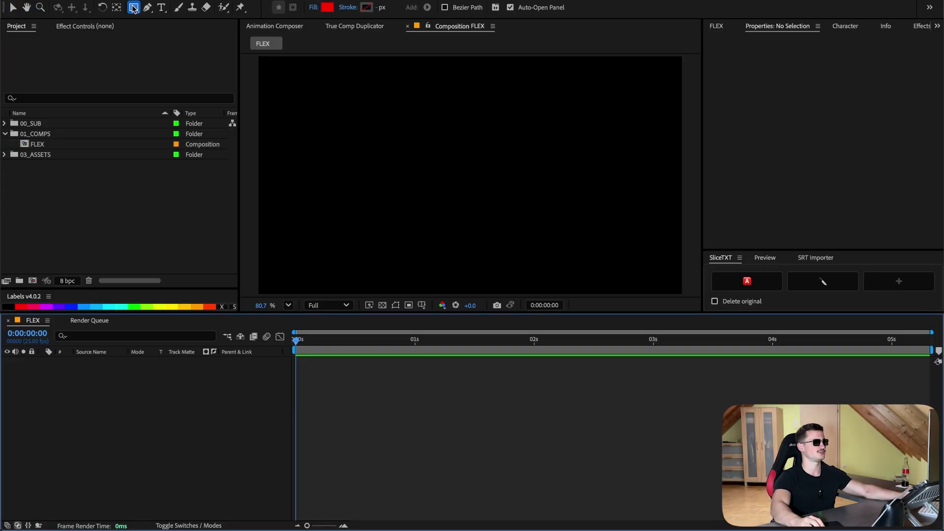
Draw a red rounded square about 746 px wide and center it and its anchor point in the composition.
left_click_drag(133, 7, 163, 24)
left_click(189, 23)
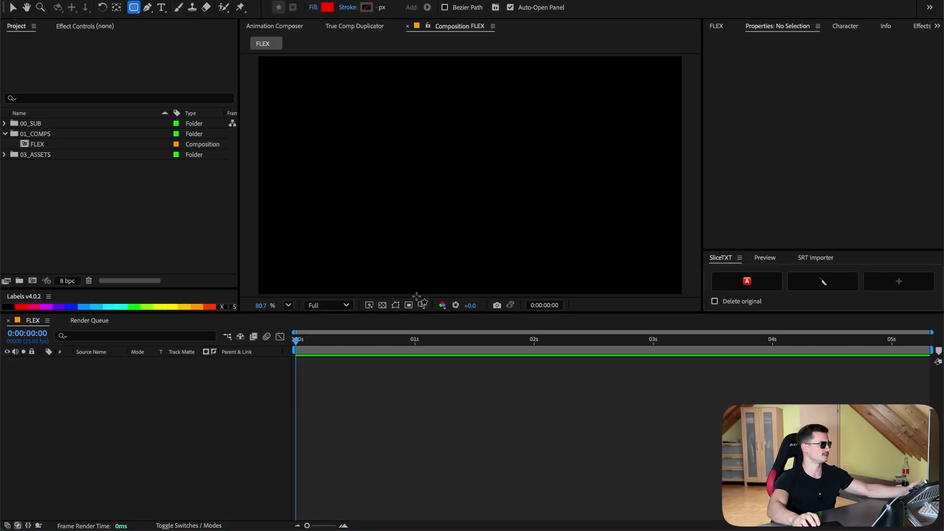
left_click_drag(370, 97, 536, 236)
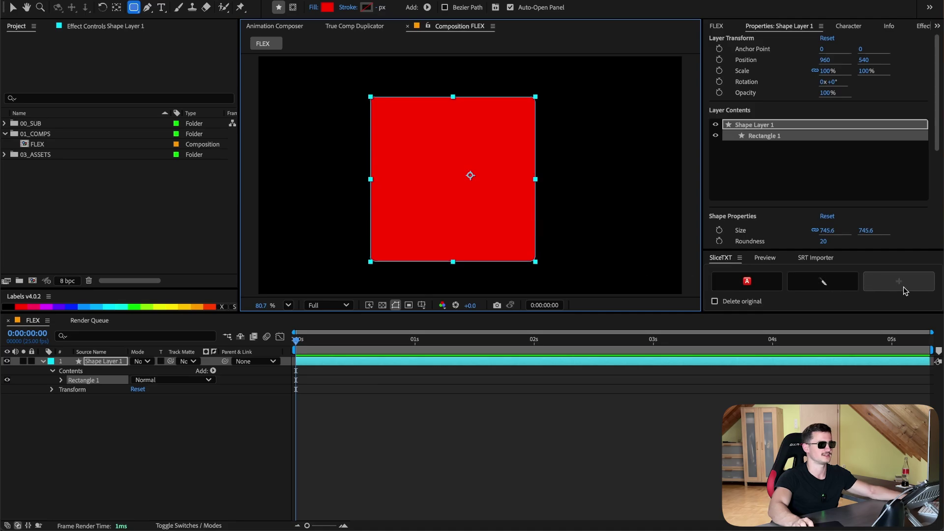
left_click(901, 286)
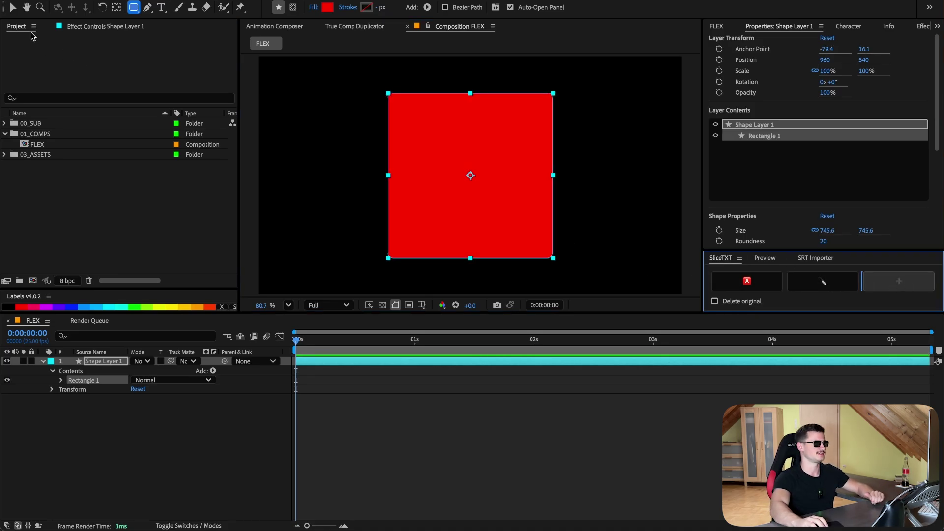
Rename the shape layer to BOX and change its fill color to white.
left_click(10, 7)
left_click(106, 361)
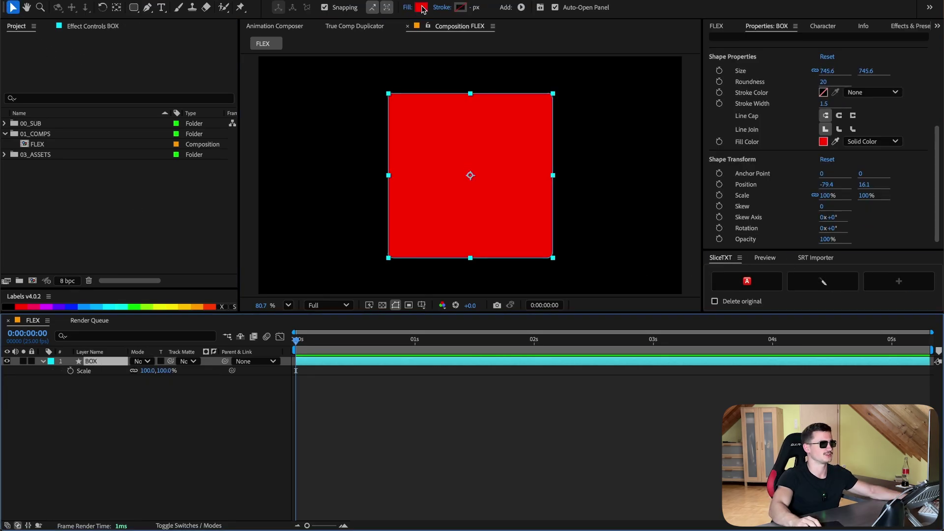
left_click(421, 7)
left_click_drag(364, 211, 347, 196)
left_click(581, 199)
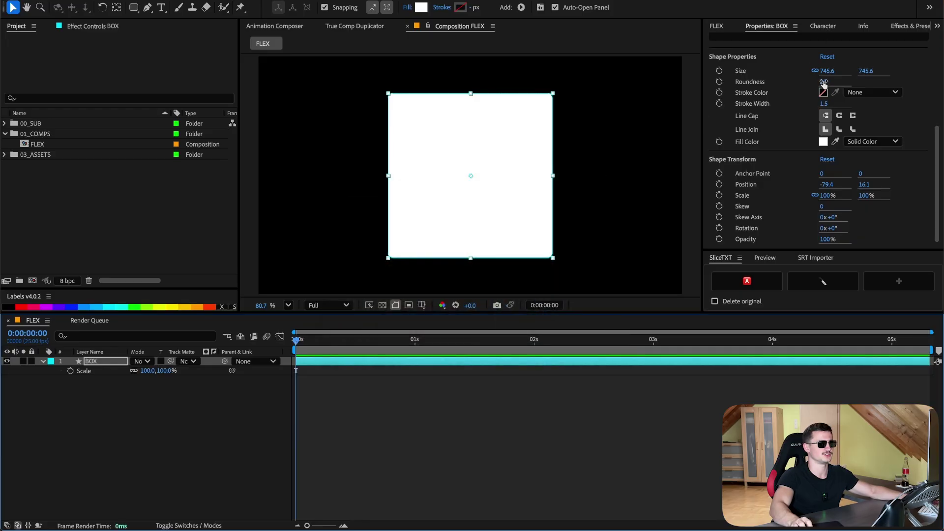
Set the square's corner roundness to 100 and scale the BOX layer to 70%.
left_click(824, 82)
type("100")
key("Return")
left_click_drag(167, 371, 140, 370)
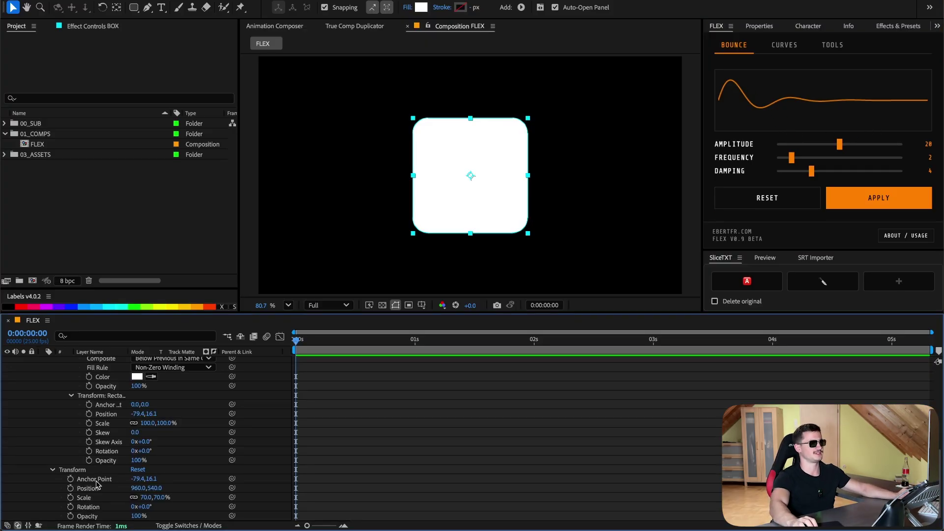
Separate the BOX layer's Position into individual X and Y dimensions.
left_click(96, 487)
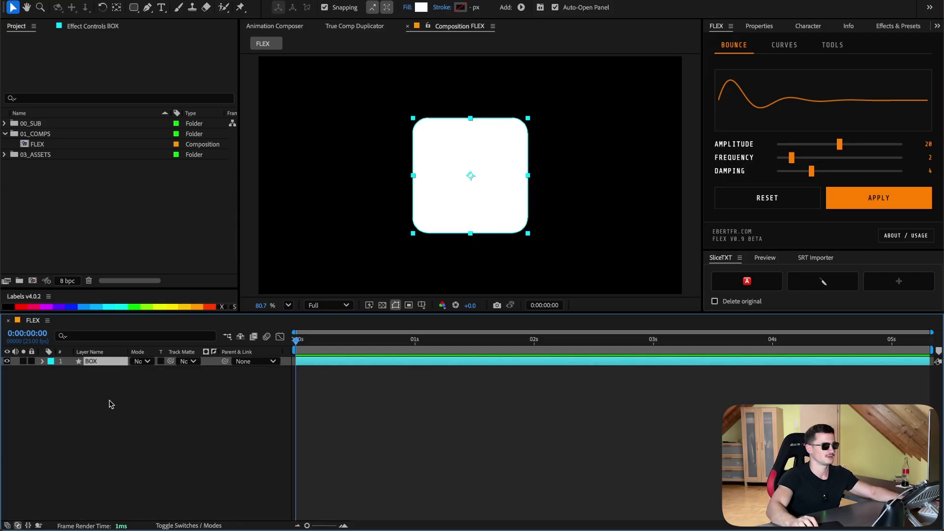
key("p")
right_click(98, 370)
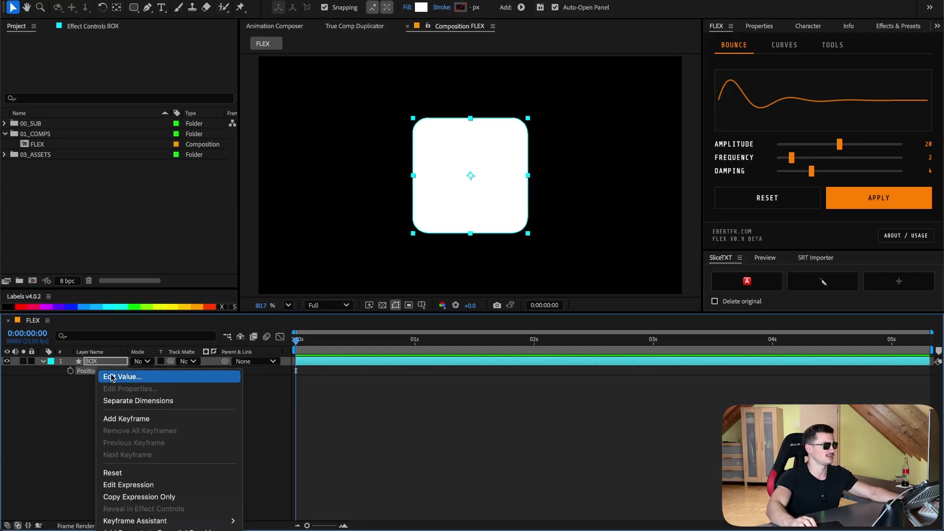
left_click(147, 402)
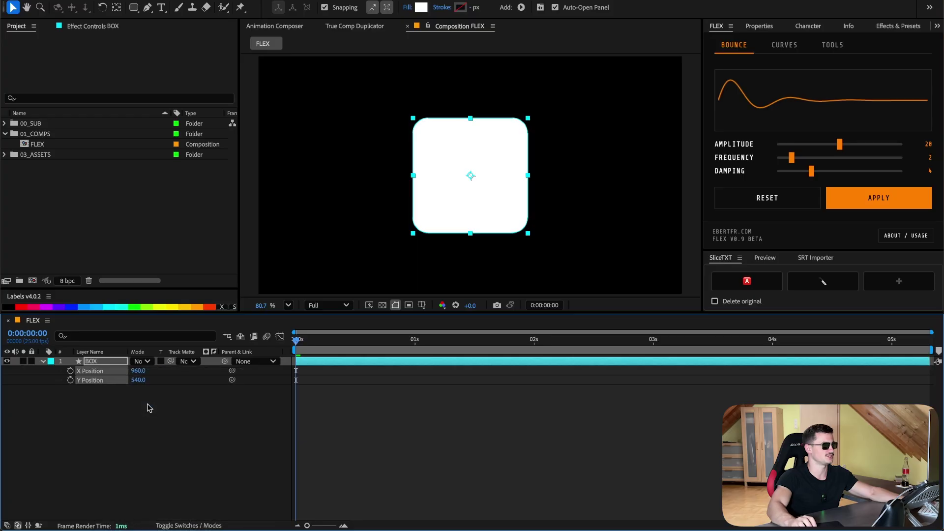
Animate BOX's Y Position from 1380 at the start to 540 at about 8 frames.
left_click(70, 380)
left_click(98, 362)
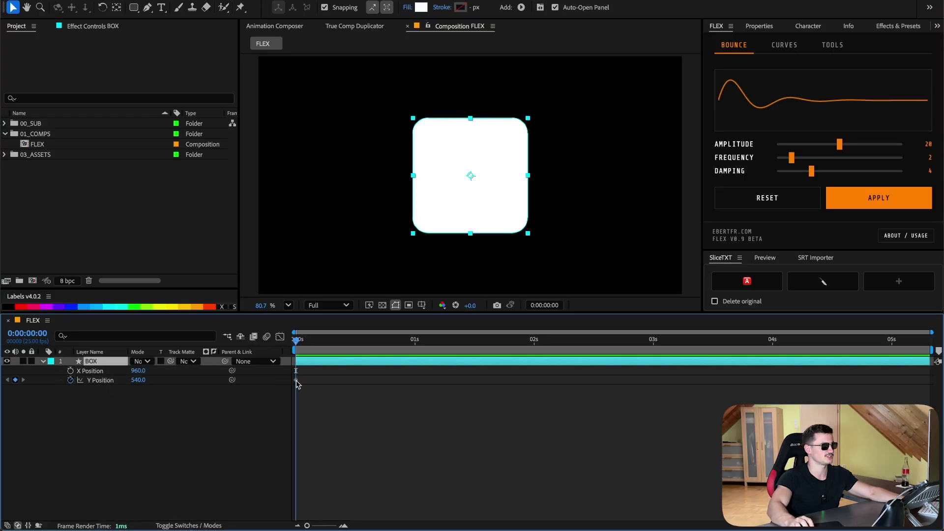
left_click_drag(296, 380, 333, 379)
left_click(240, 405)
left_click_drag(137, 380, 183, 380)
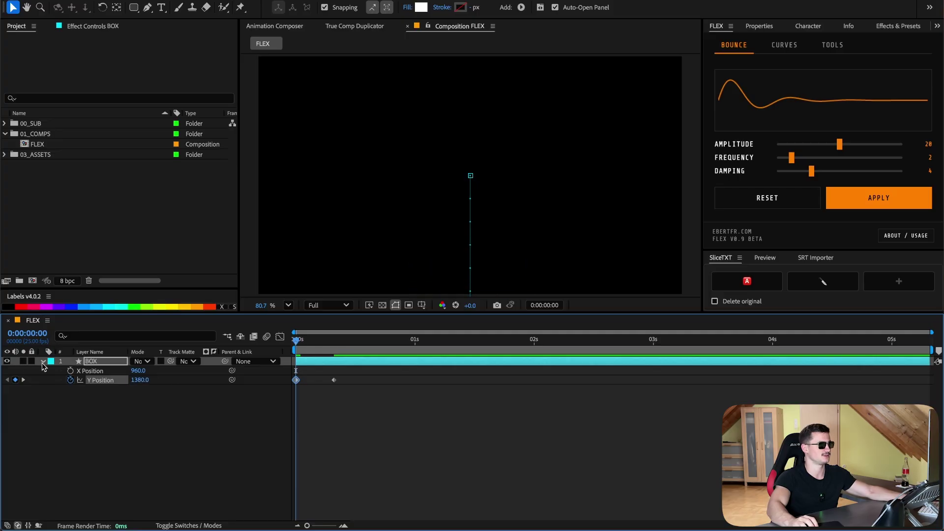
Show only BOX's keyframed properties and select both Y Position keyframes.
left_click(43, 362)
left_click(101, 365)
key("u")
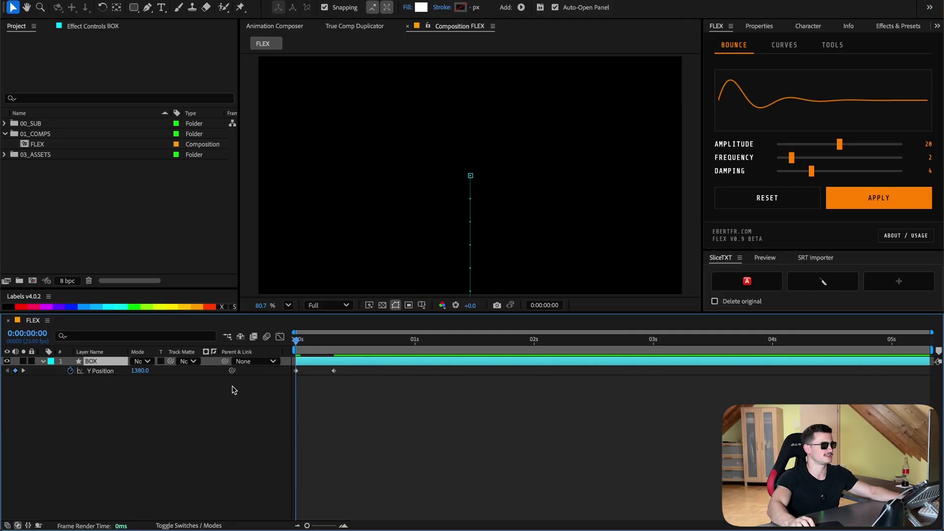
left_click_drag(313, 404, 370, 362)
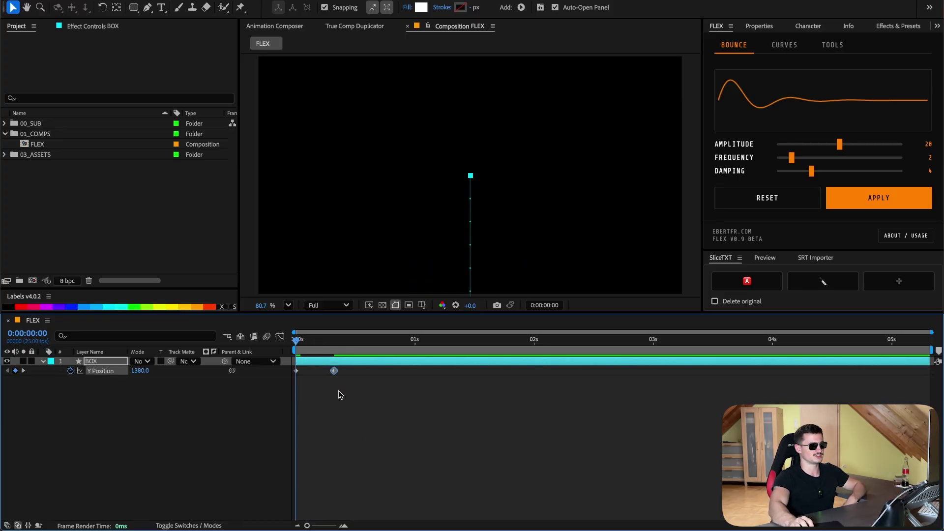
left_click_drag(350, 399, 275, 360)
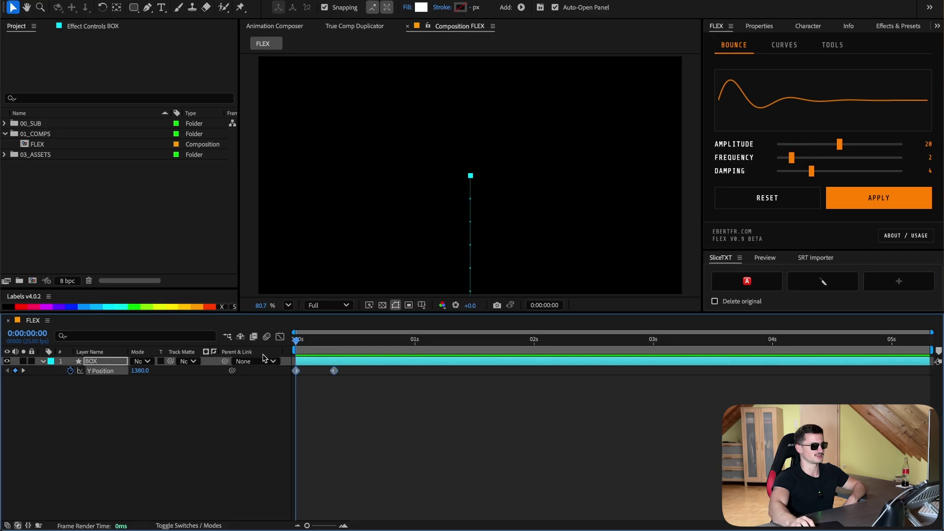
left_click(143, 389)
left_click(101, 372)
Try the FLEX bounce amplitude at 33 and at a lower setting, resetting the bounce controls to their defaults each time.
left_click(807, 67)
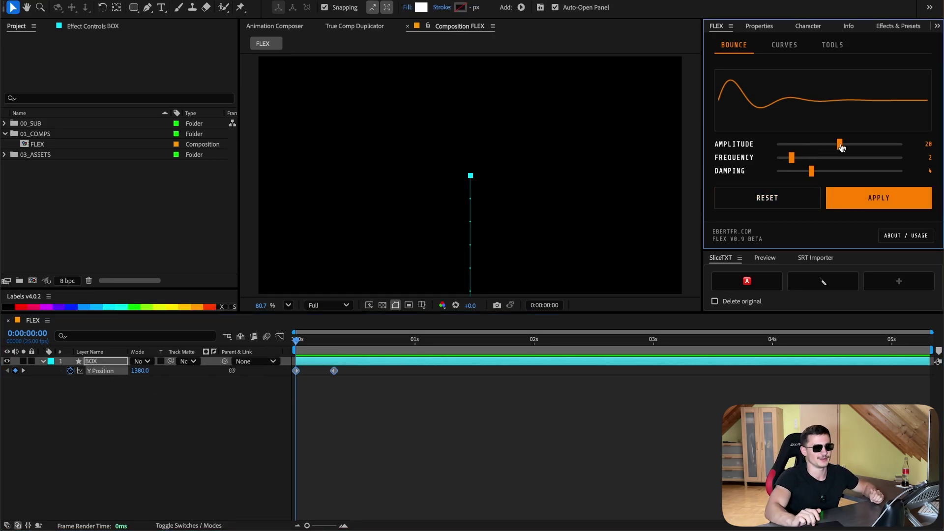
left_click_drag(841, 146, 879, 149)
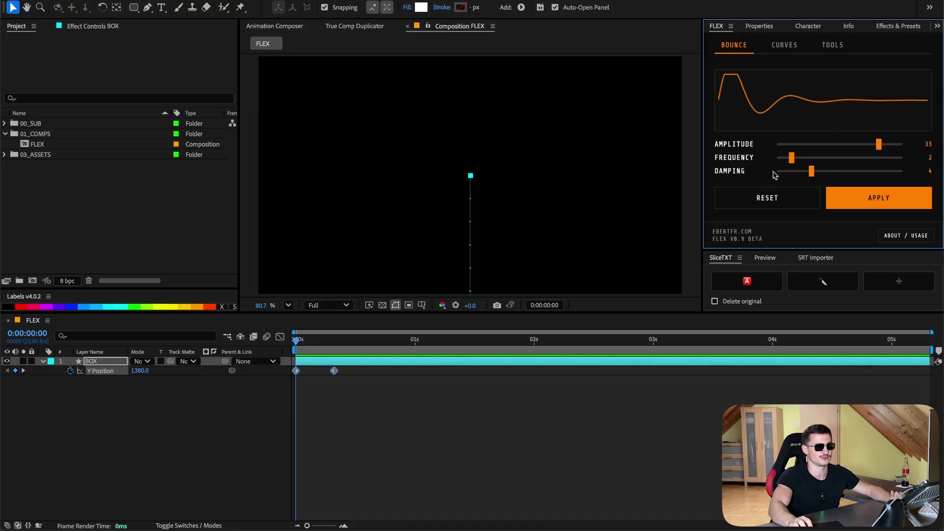
left_click(775, 200)
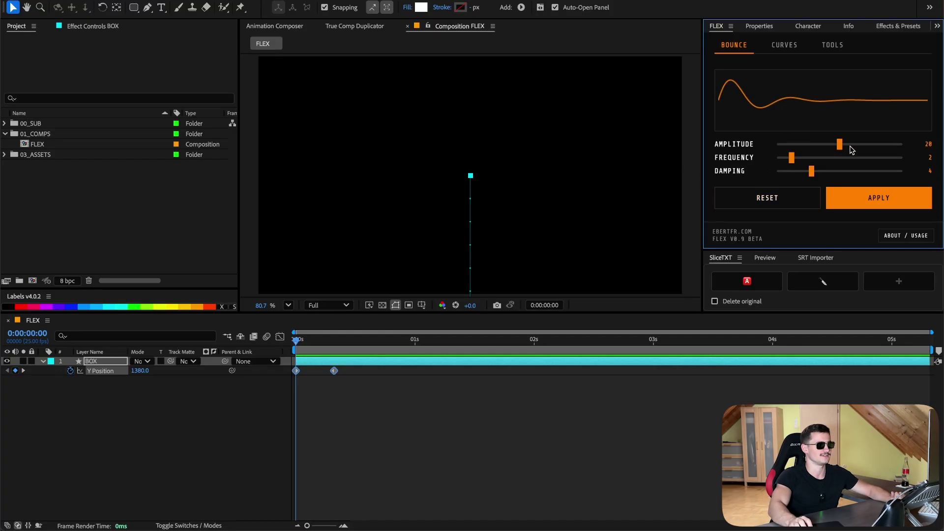
left_click_drag(839, 144, 779, 172)
left_click(770, 199)
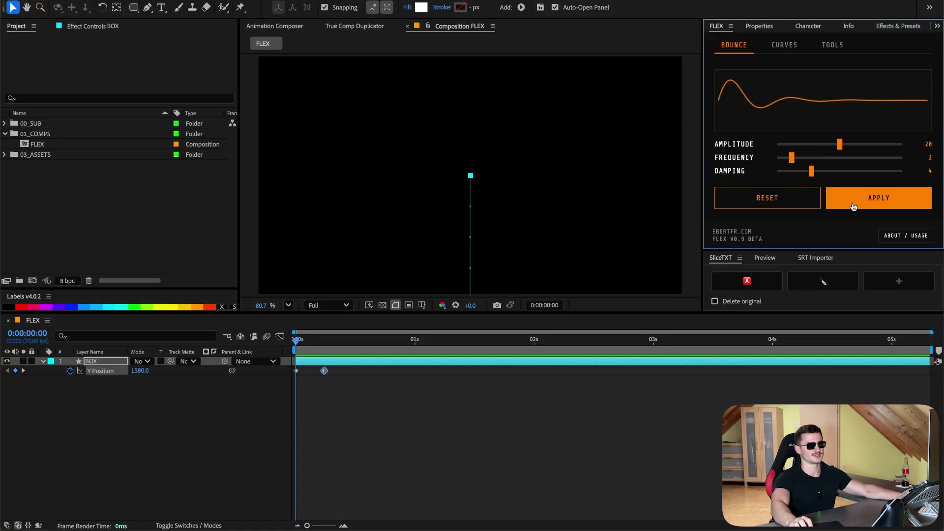
Apply the FLEX bounce with its default settings to BOX's Y Position and preview the animation.
left_click(861, 198)
left_click(370, 369)
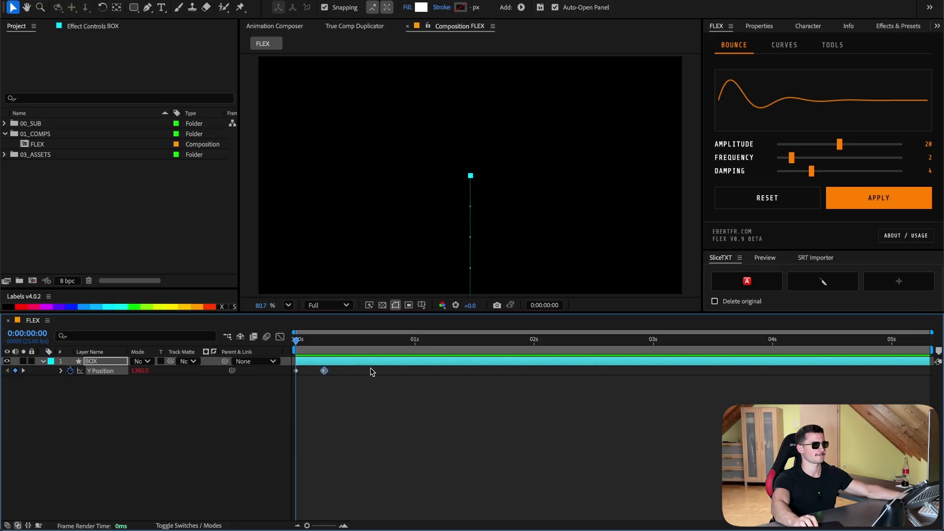
key("space")
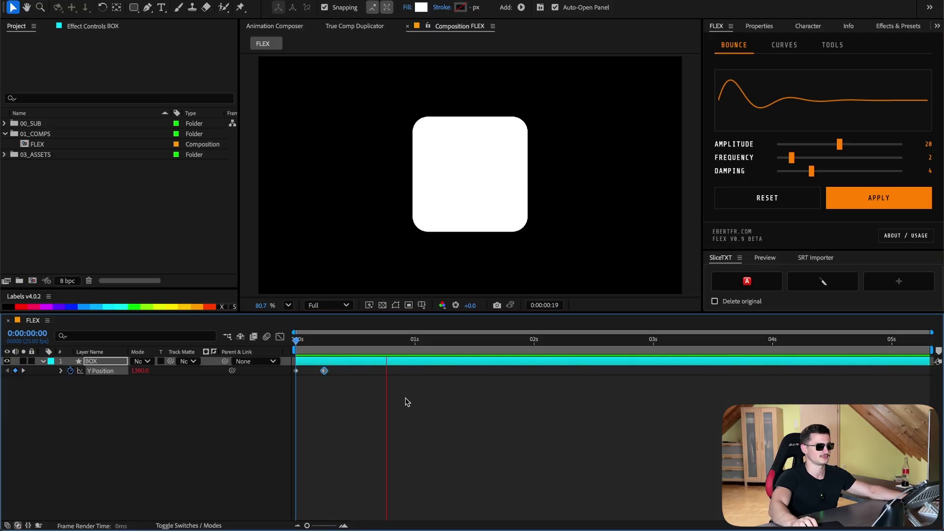
Move the second Y Position keyframe earlier, to about 2 frames, and preview the faster bounce.
left_click_drag(323, 372, 305, 373)
key("space")
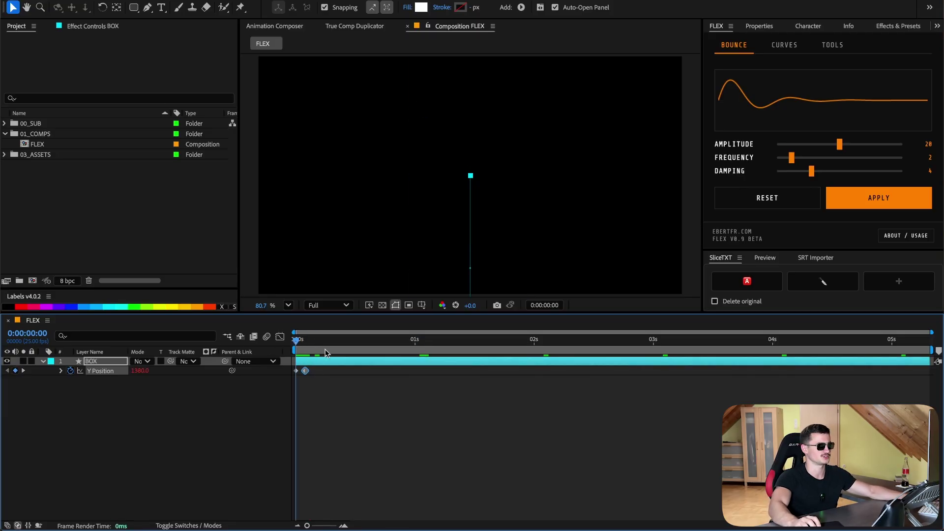
Preview the bounce, compare it with the second Y Position keyframe restored to about 1 second, and set that keyframe to about 3 frames.
key("space")
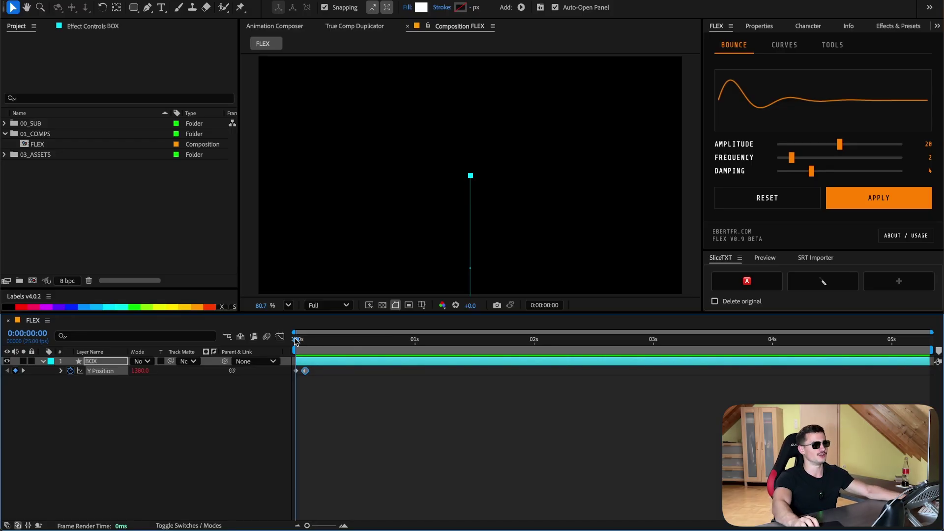
left_click_drag(296, 340, 306, 347)
key("super+z")
key("space")
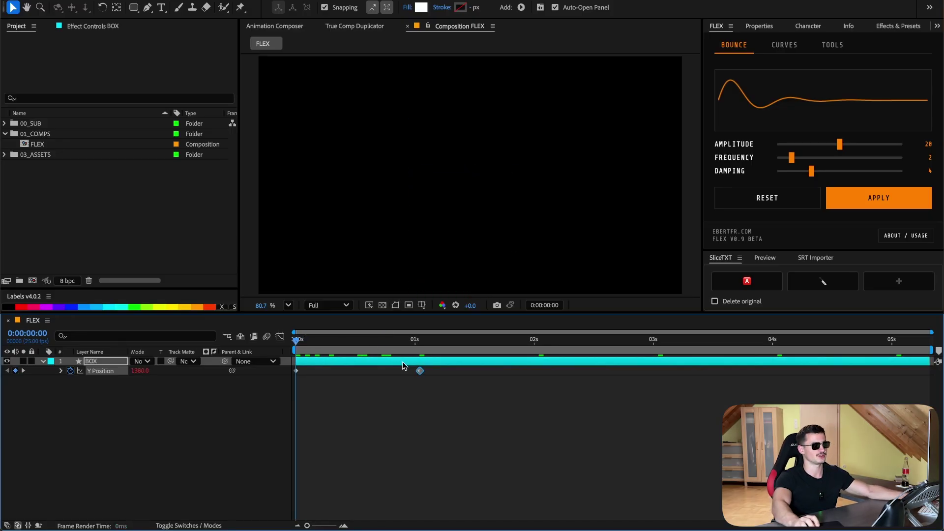
left_click(401, 345)
key("space")
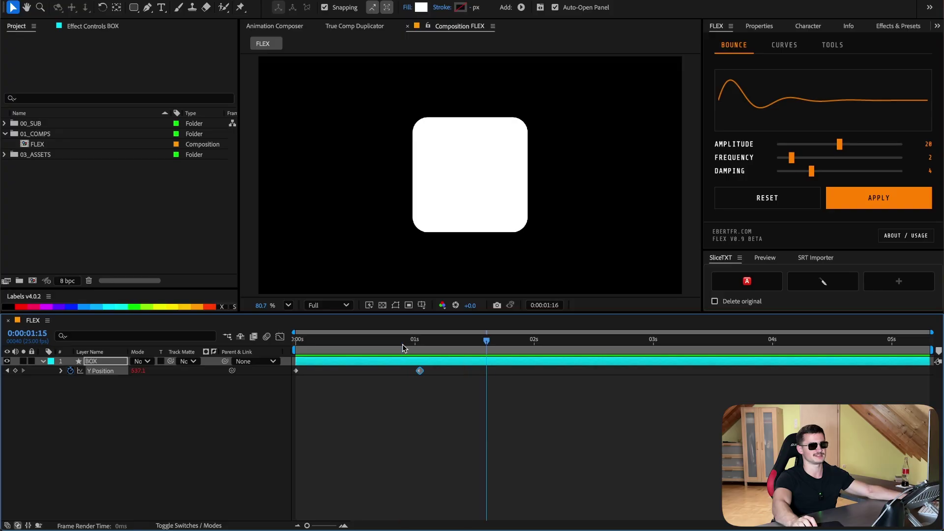
key("space")
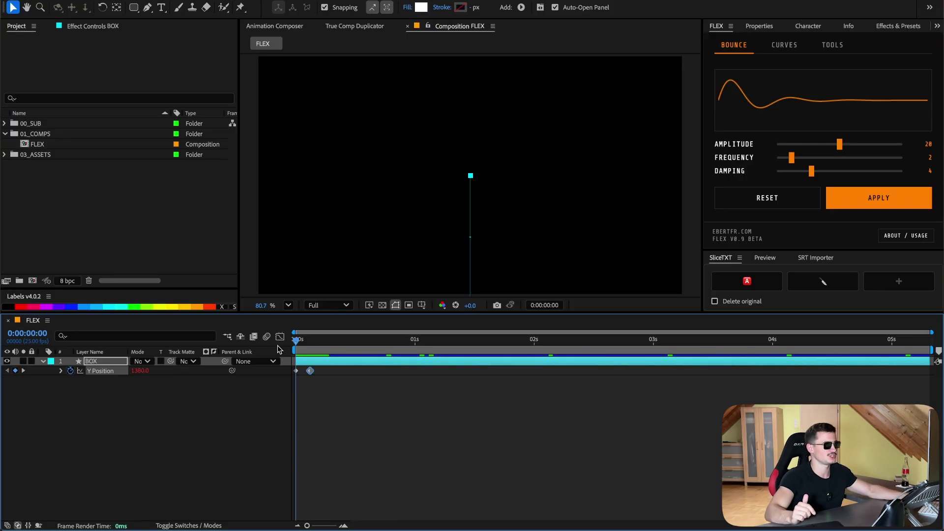
Show the layer switches, preview BOX's bounce with motion blur enabled, and turn the composition's motion blur back off.
left_click_drag(309, 340, 227, 336)
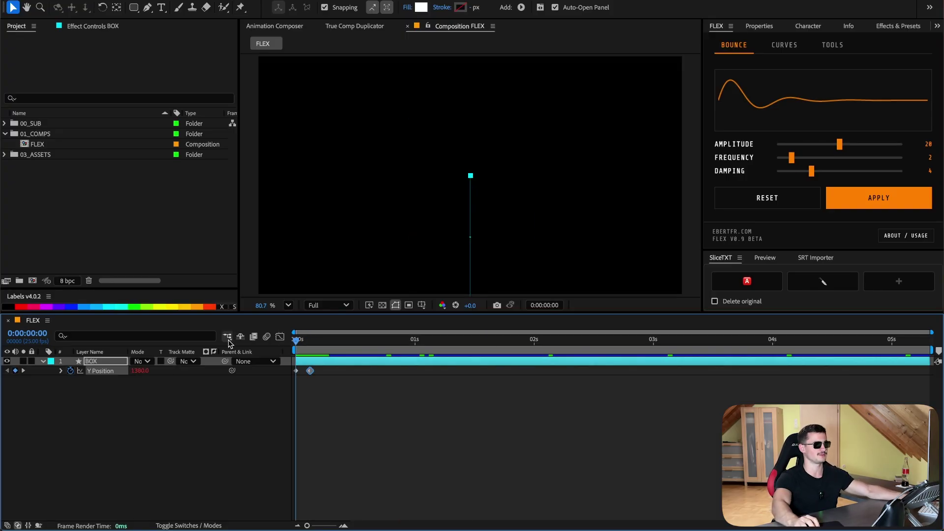
left_click(268, 337)
left_click(188, 526)
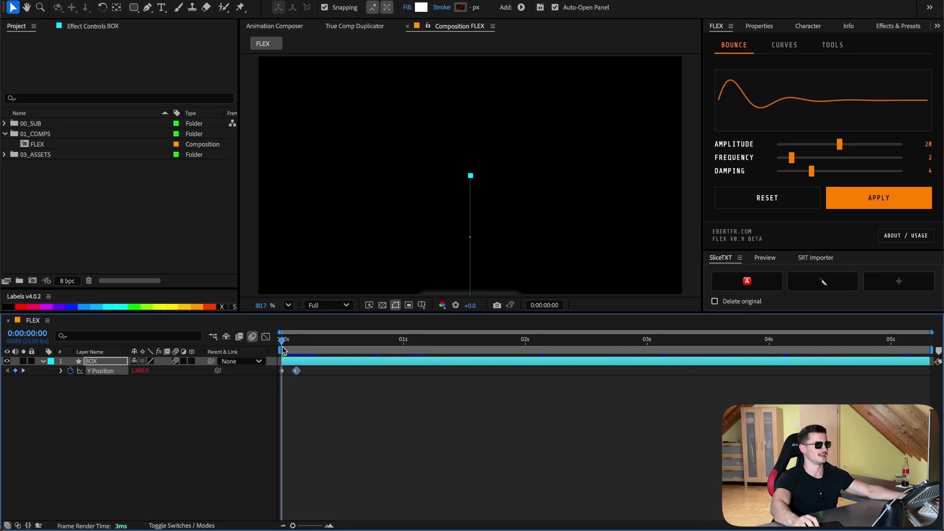
key("space")
key("space")
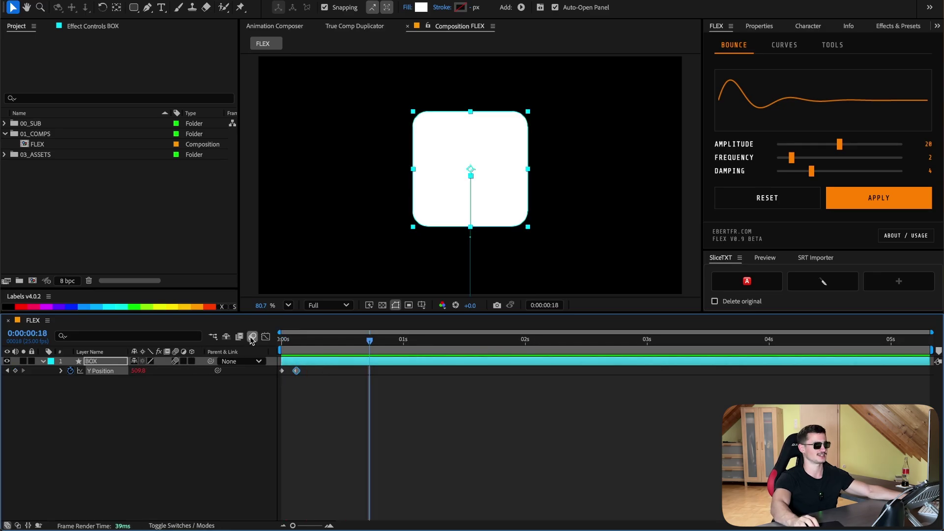
left_click(251, 337)
left_click_drag(317, 341, 389, 356)
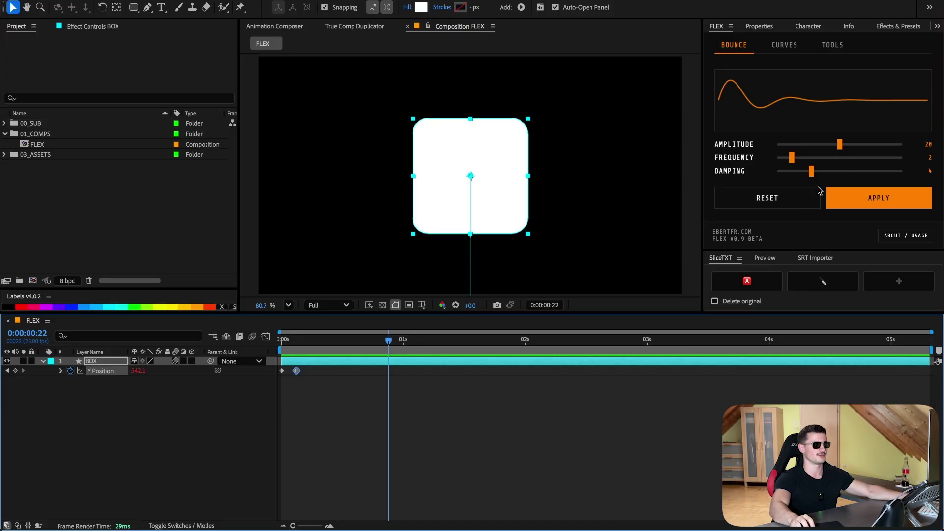
Apply the FLEX bounce to Y Position with amplitude 20, frequency 3.8 and damping 0, and preview the endless bounce.
left_click(792, 158)
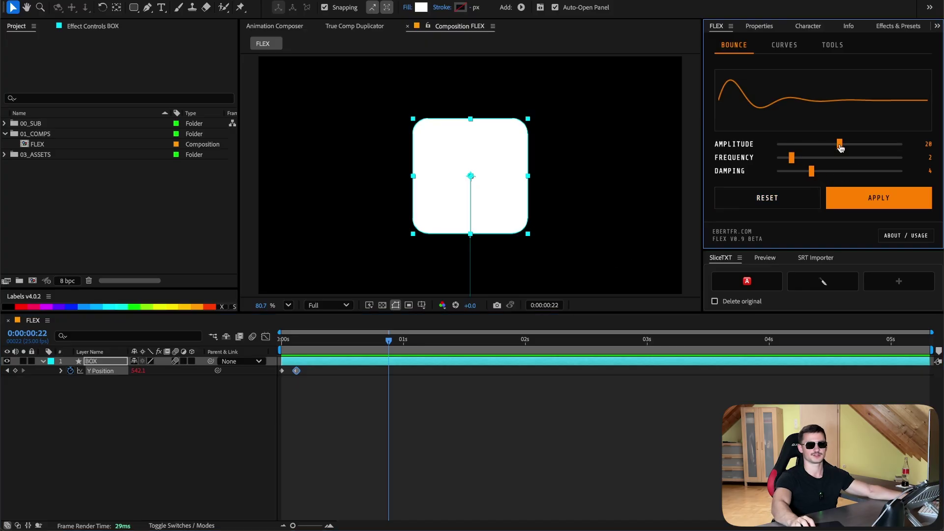
left_click_drag(843, 148, 859, 146)
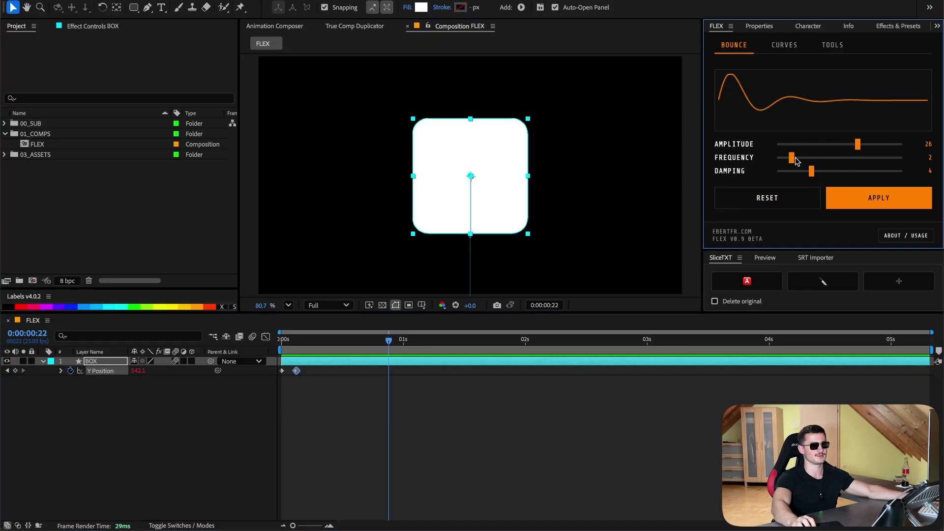
left_click_drag(792, 158, 802, 158)
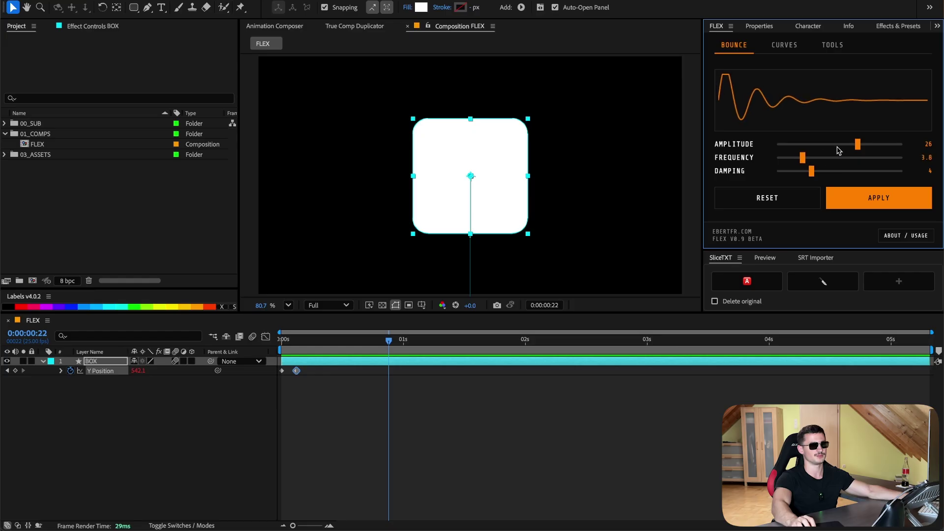
left_click_drag(856, 146, 775, 172)
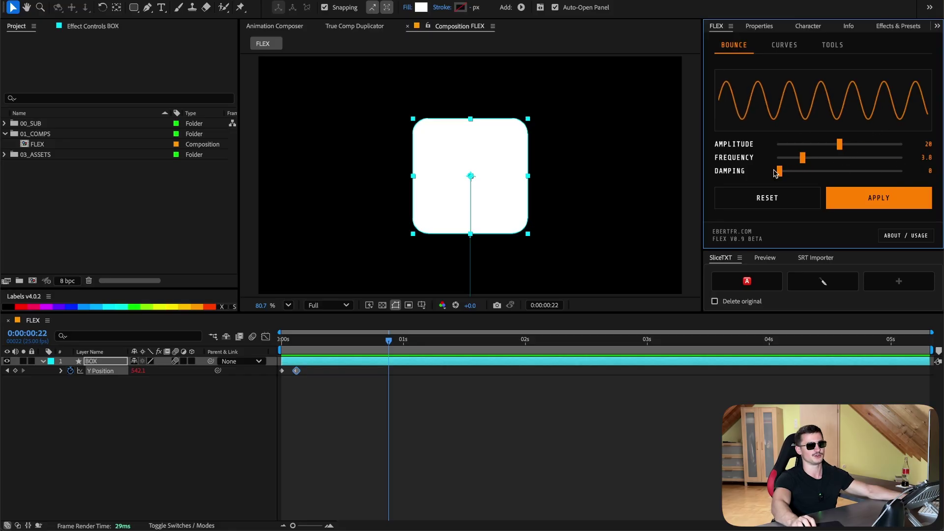
left_click(843, 198)
left_click_drag(388, 340, 281, 339)
key("space")
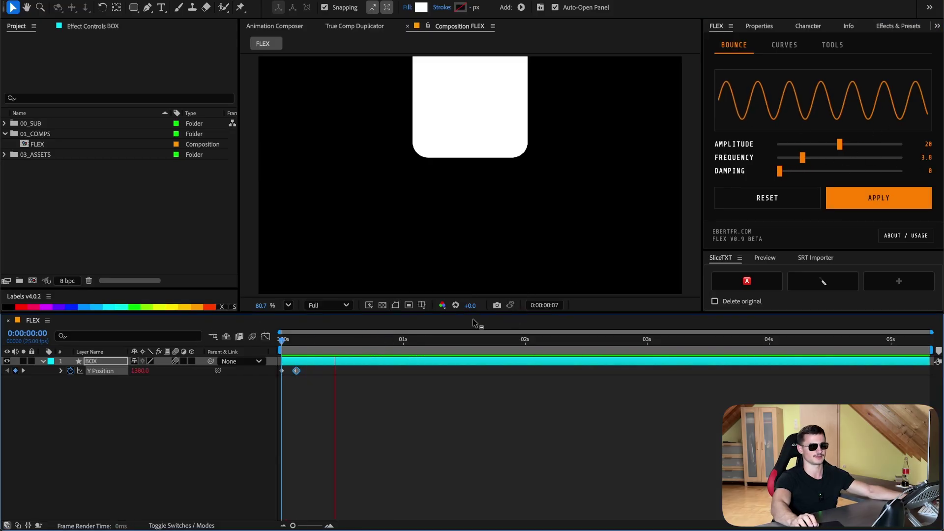
key("space")
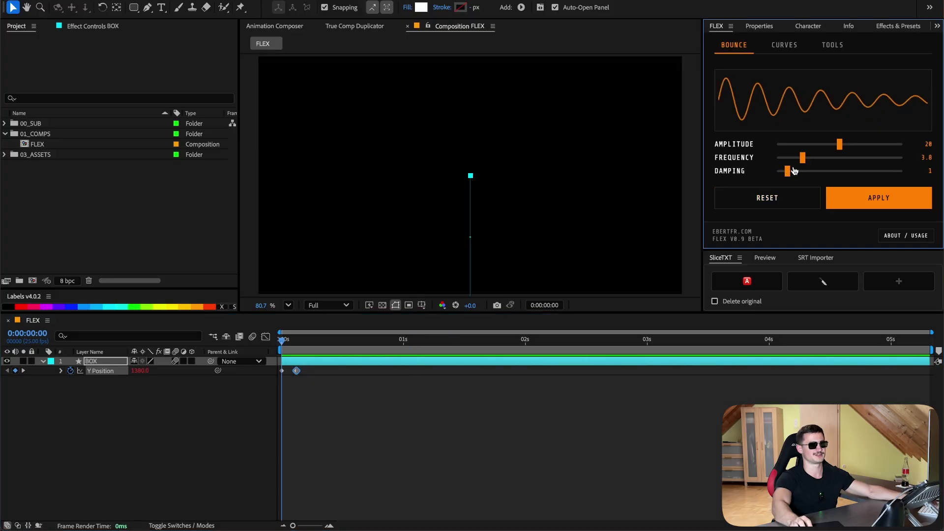
Try the bounce with damping raised to 3.1, preview it, and reset the bounce controls to their defaults.
left_click_drag(794, 171, 807, 172)
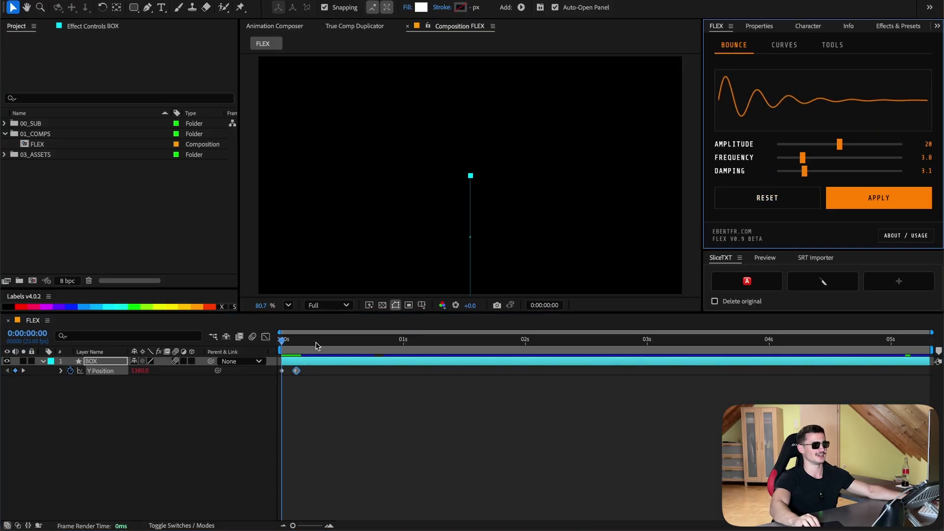
key("space")
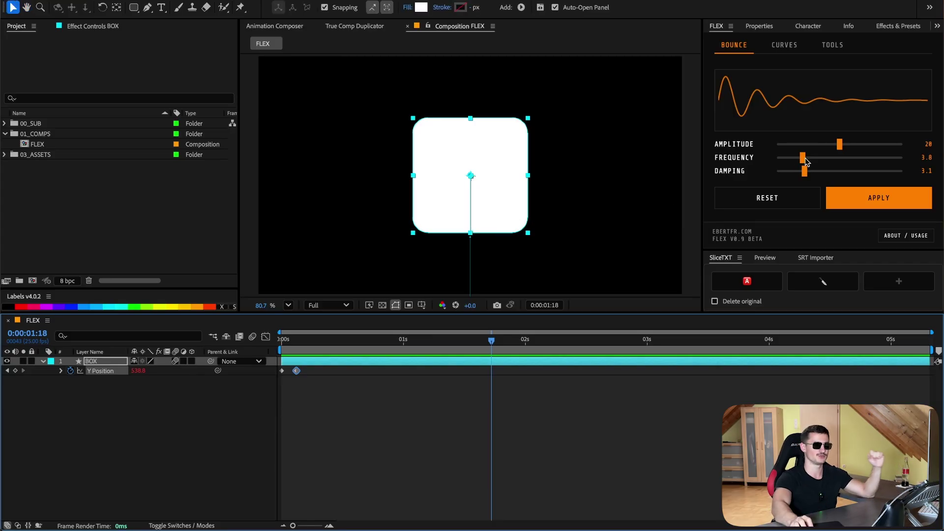
left_click(766, 198)
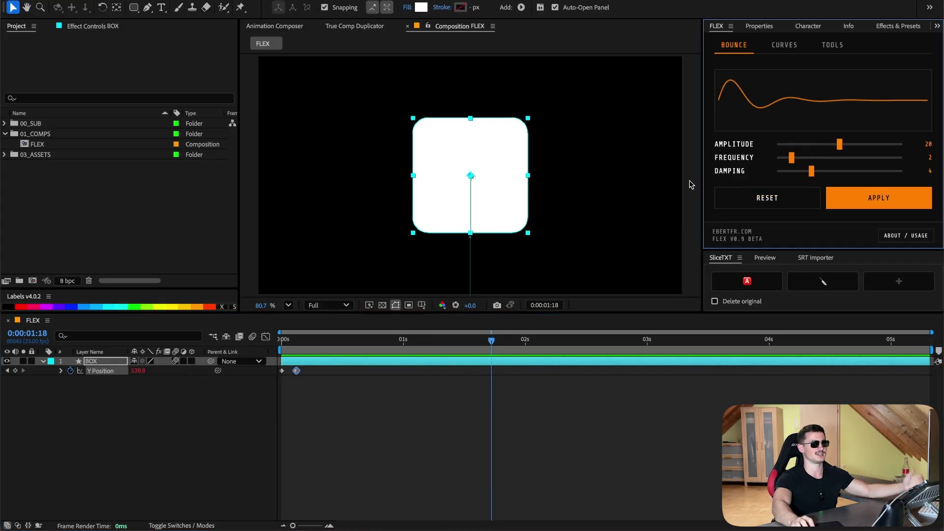
Try a lower-amplitude FLEX bounce on Y Position, preview it, and reset the bounce controls to their defaults.
left_click_drag(839, 144, 800, 145)
left_click(871, 198)
key("space")
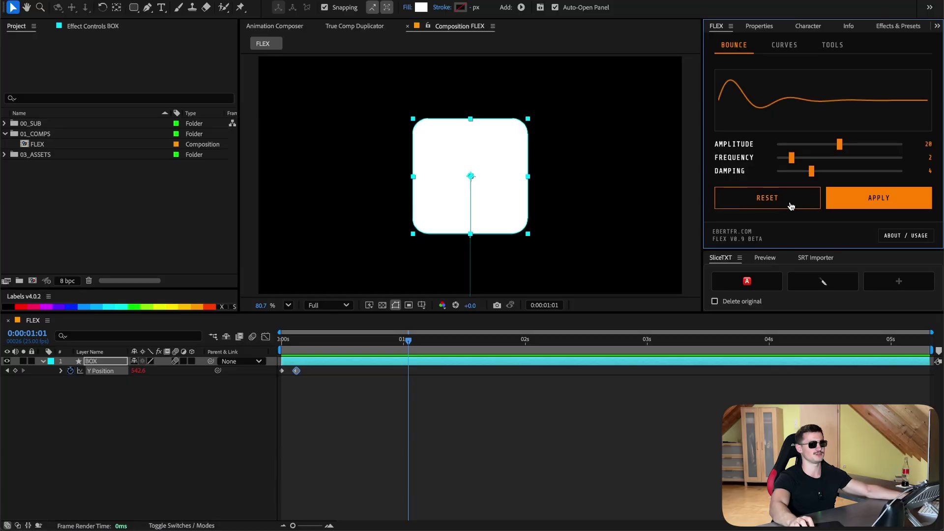
left_click_drag(841, 151, 809, 160)
left_click(780, 203)
left_click(786, 199)
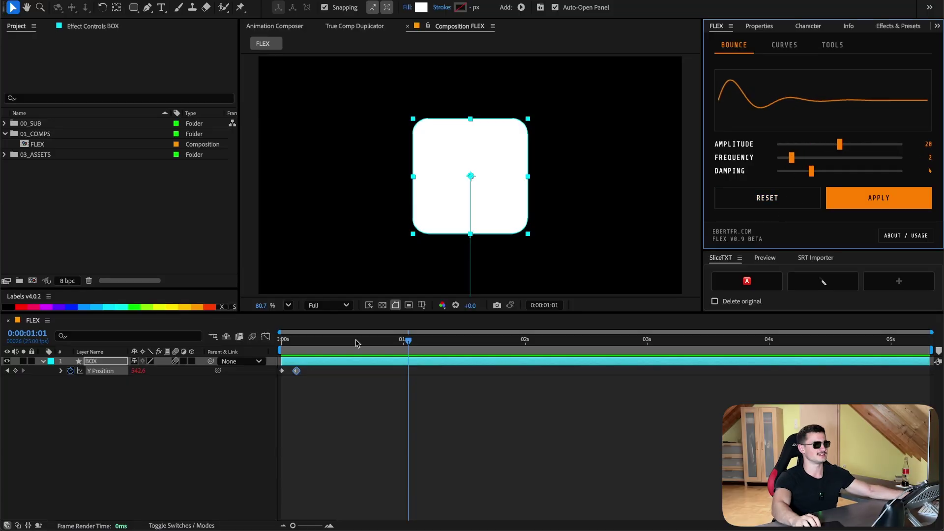
Reset FLEX again to remove the bounce from Y Position and preview the plain keyframed motion.
left_click(335, 340)
left_click(801, 205)
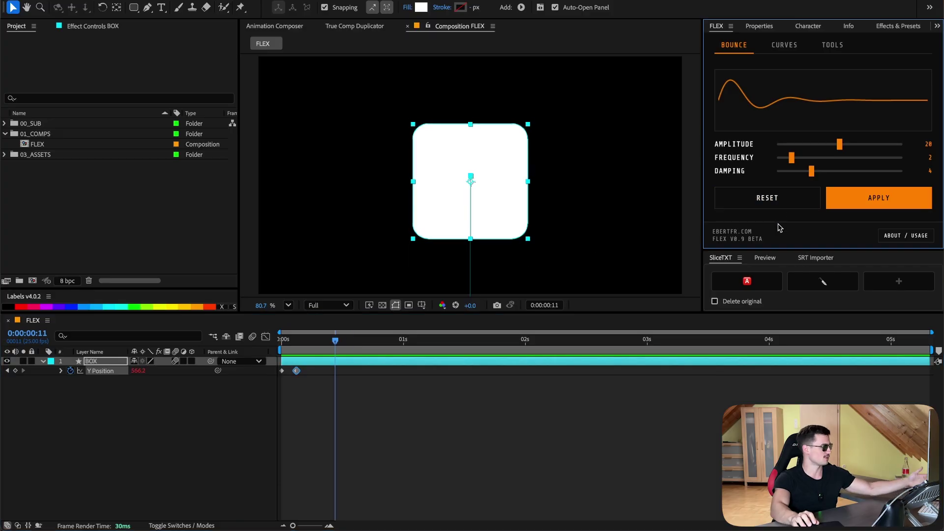
left_click_drag(335, 342, 245, 344)
key("space")
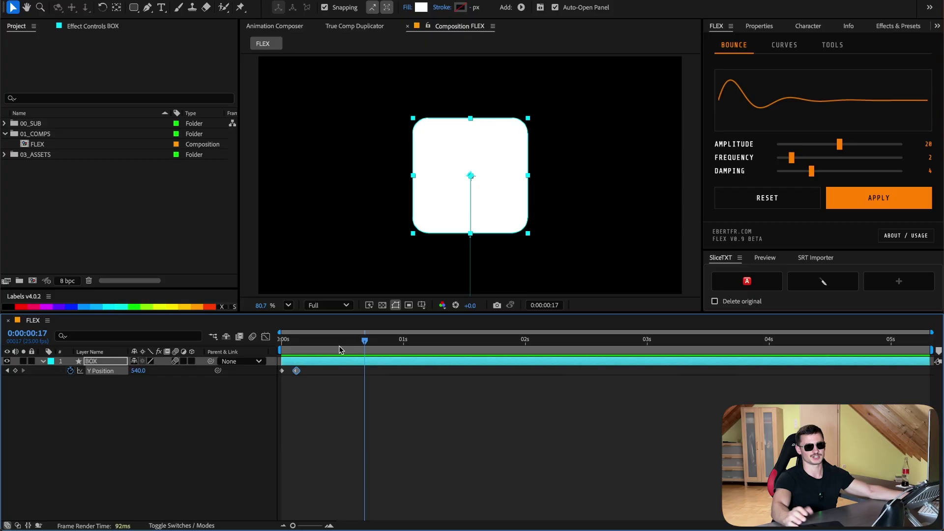
key("space")
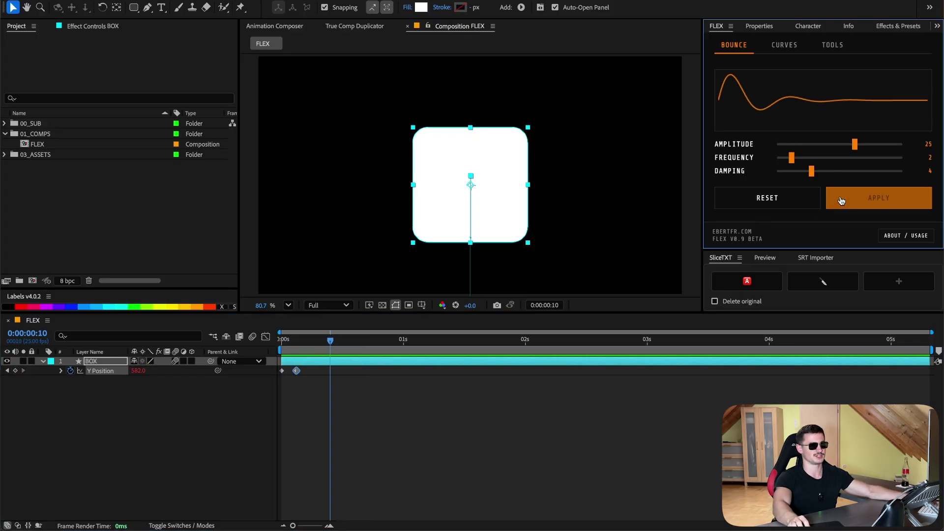
Apply the bounce to Y Position with amplitude 25, remove it by resetting FLEX twice, and preview the plain motion.
left_click(840, 200)
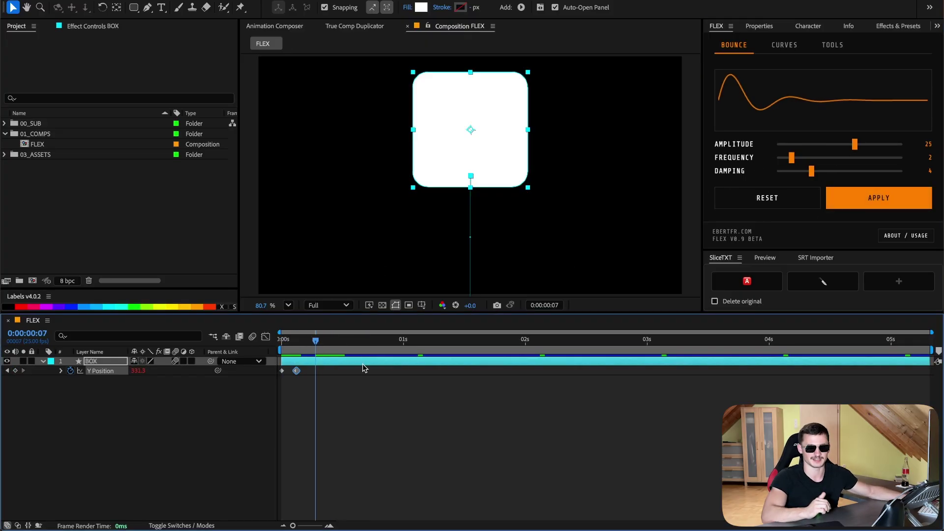
left_click(790, 199)
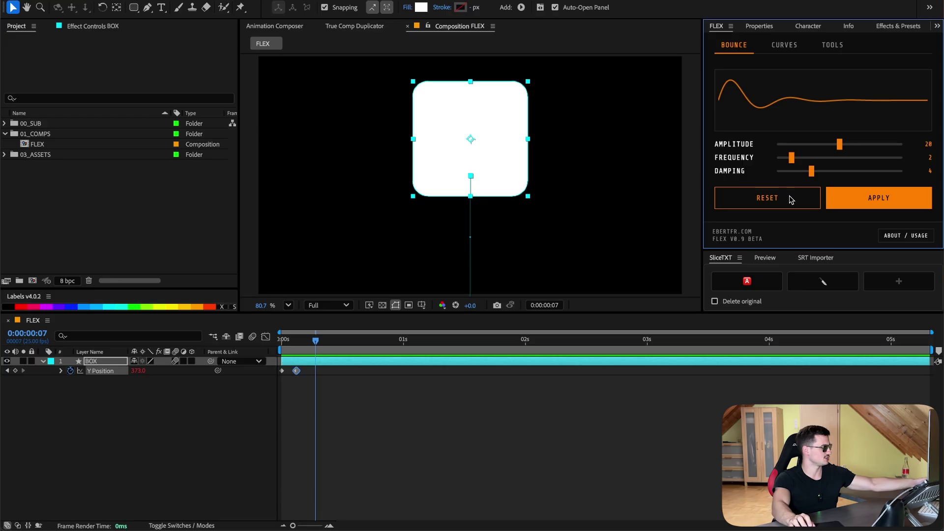
left_click(789, 196)
left_click(283, 338)
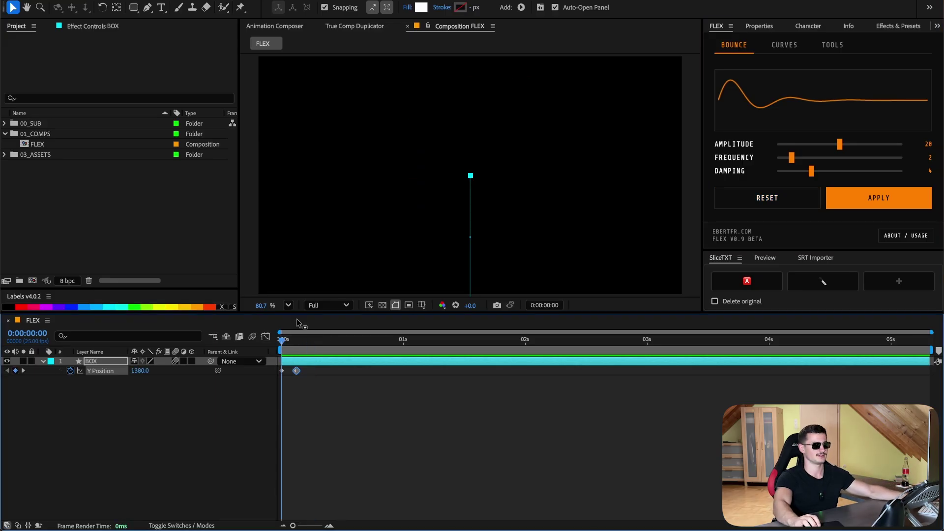
key("space")
key("space")
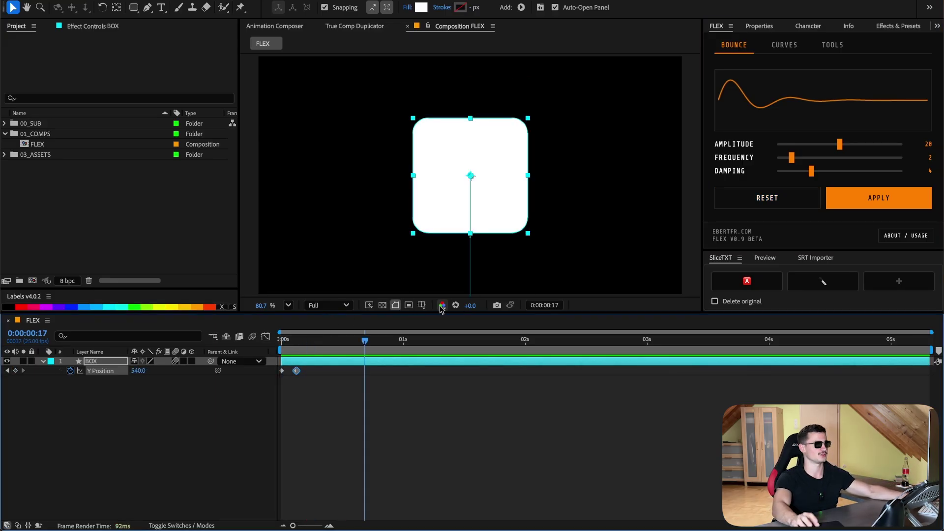
Remove BOX's Y Position keyframes and keyframe its Scale from 0% at the first frame to 70% at about 3 frames.
left_click(128, 396)
left_click(70, 370)
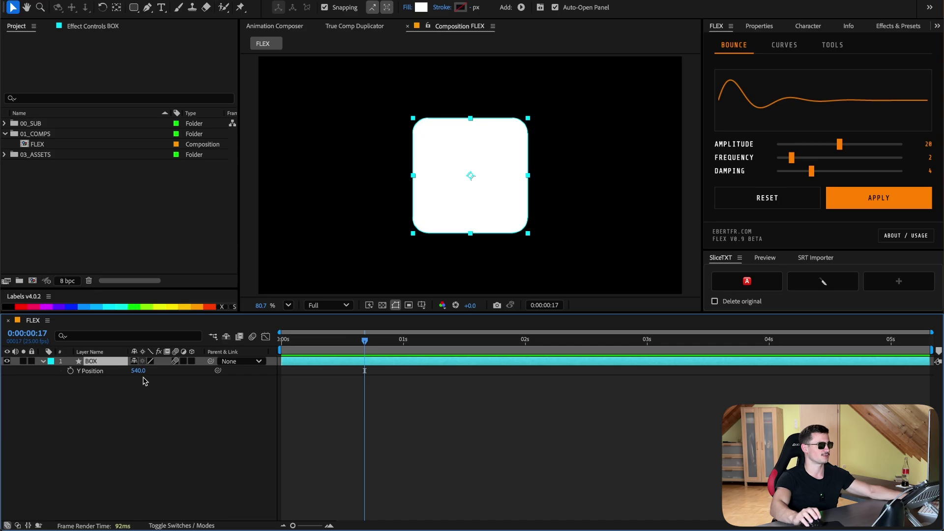
left_click_drag(313, 344, 297, 371)
left_click(70, 371)
key("Home")
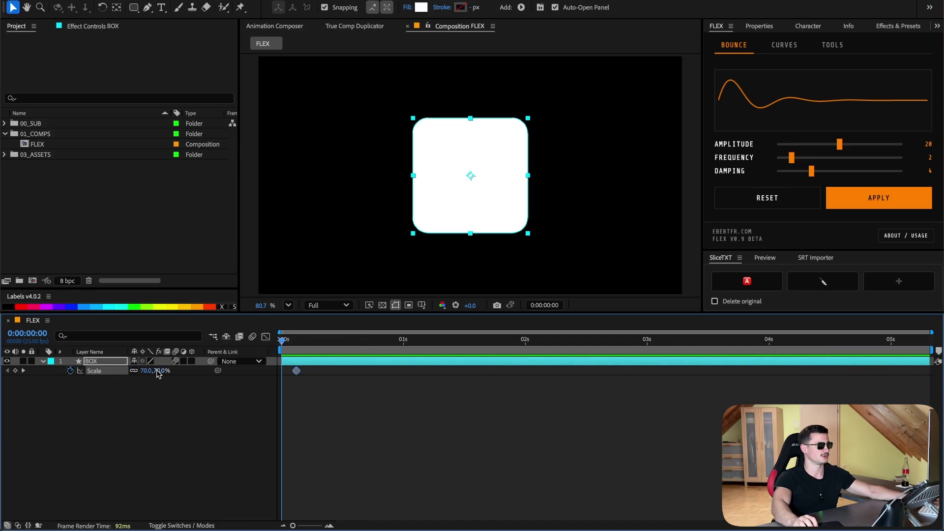
type("0")
key("Return")
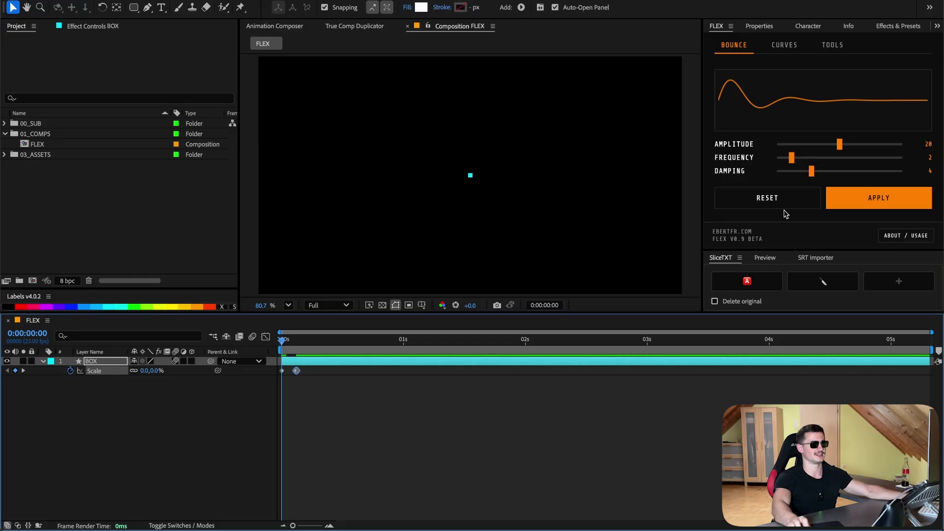
Apply the FLEX bounce with its default settings to BOX's Scale and preview the pop-in.
left_click(878, 197)
key("space")
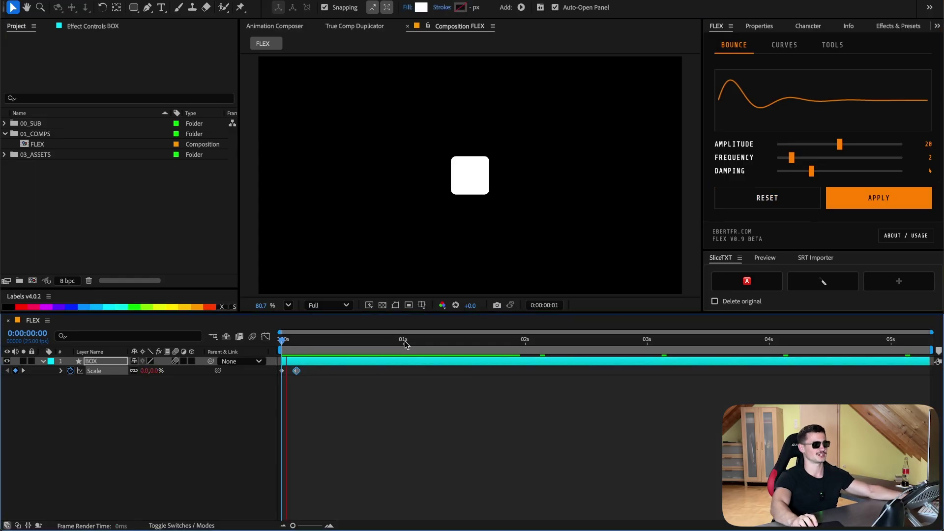
left_click(305, 343)
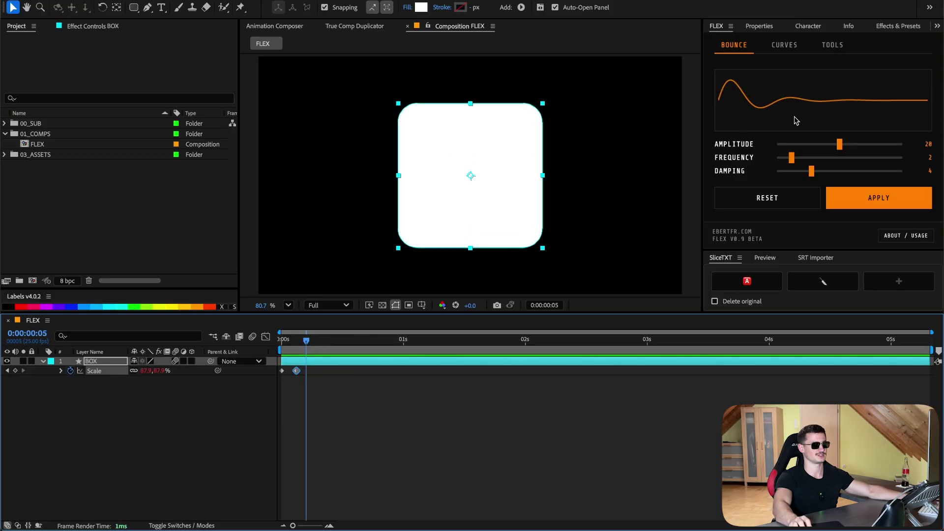
Apply a softer FLEX bounce with amplitude 9 to BOX's Scale, preview it, and reset FLEX to remove the bounce.
left_click_drag(826, 146, 806, 145)
left_click(864, 206)
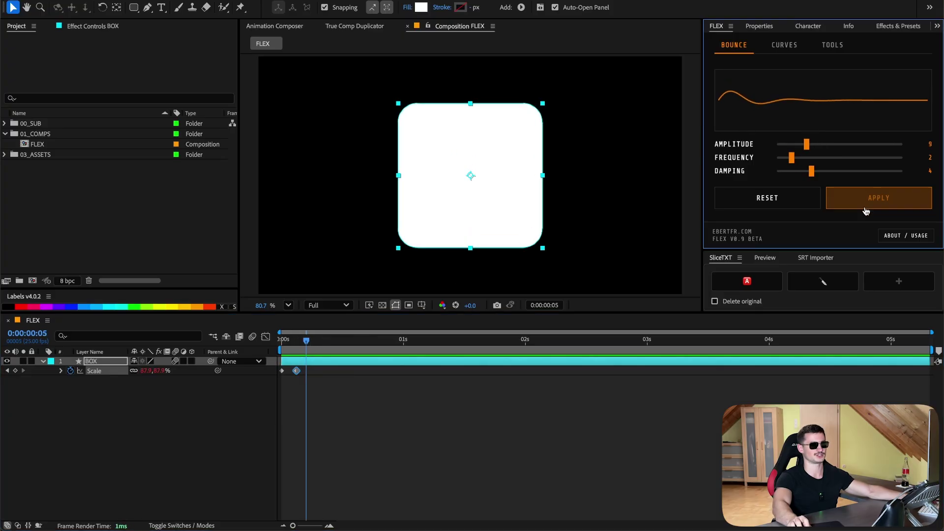
key("space")
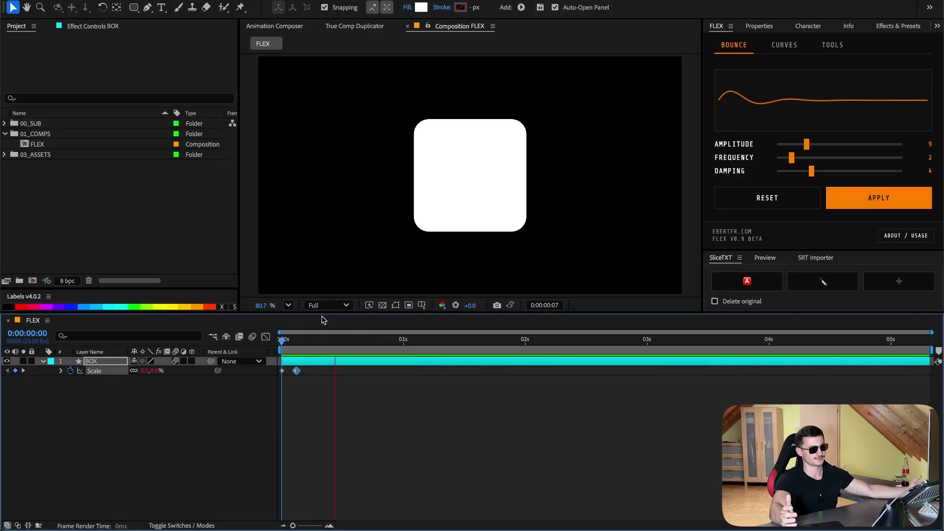
left_click(335, 343)
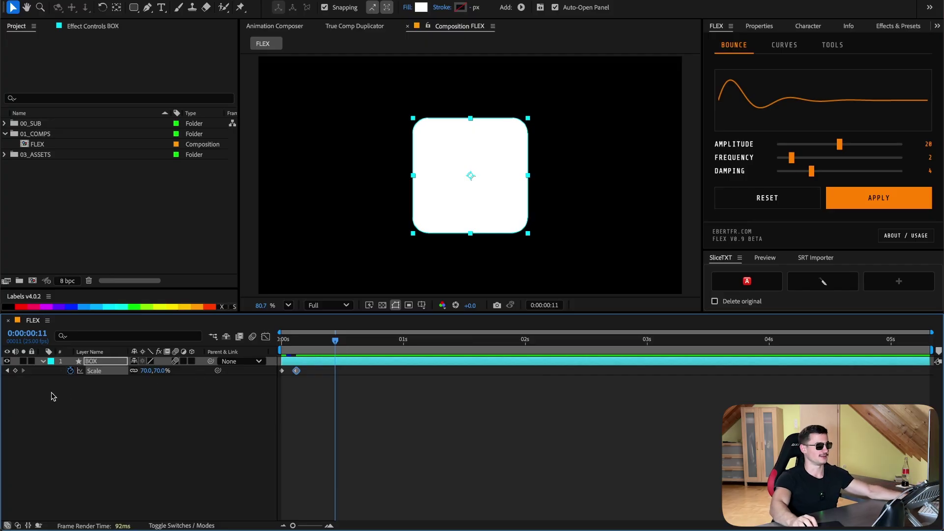
Remove BOX's Scale keyframes and keyframe its Rotation from -80° at the first frame to 0° at about 3 frames.
left_click(70, 371)
left_click(104, 362)
left_click(70, 371)
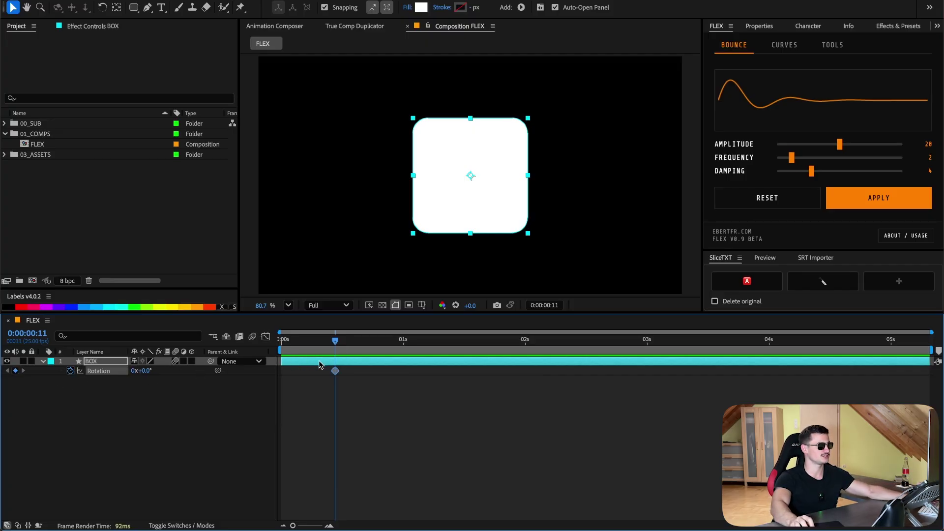
left_click_drag(301, 373, 296, 372)
key("Home")
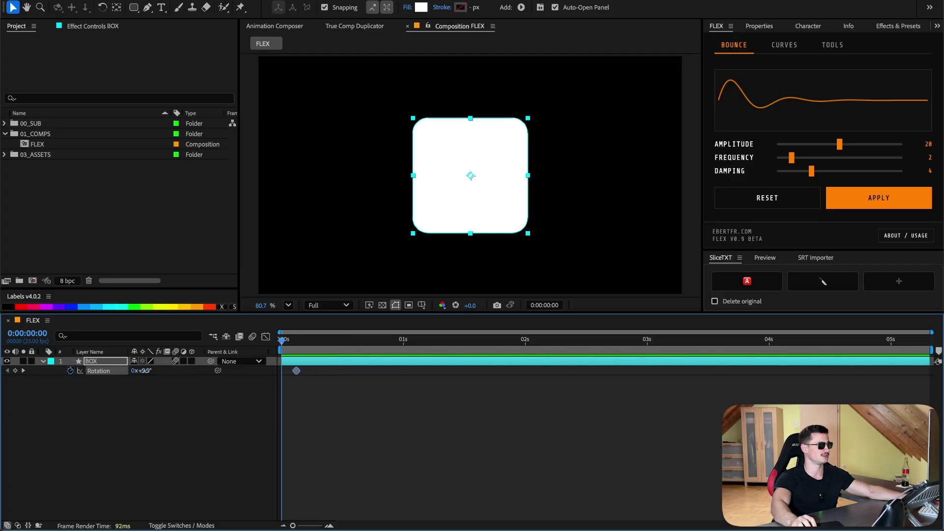
left_click_drag(144, 371, 123, 372)
left_click(144, 372)
type("-8")
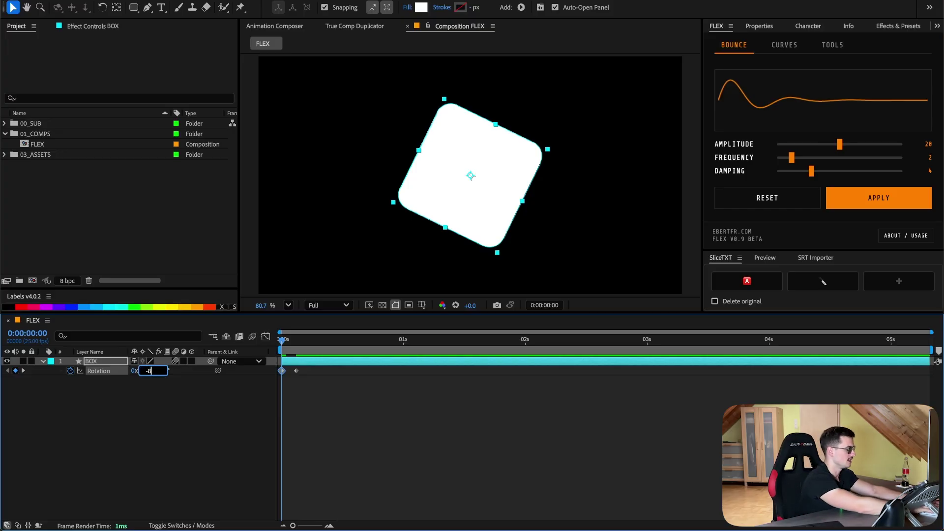
type("0")
key("Return")
Apply the FLEX bounce with amplitude 7 to BOX's Rotation, shift the end keyframe to about 5 frames, and preview it.
left_click(879, 198)
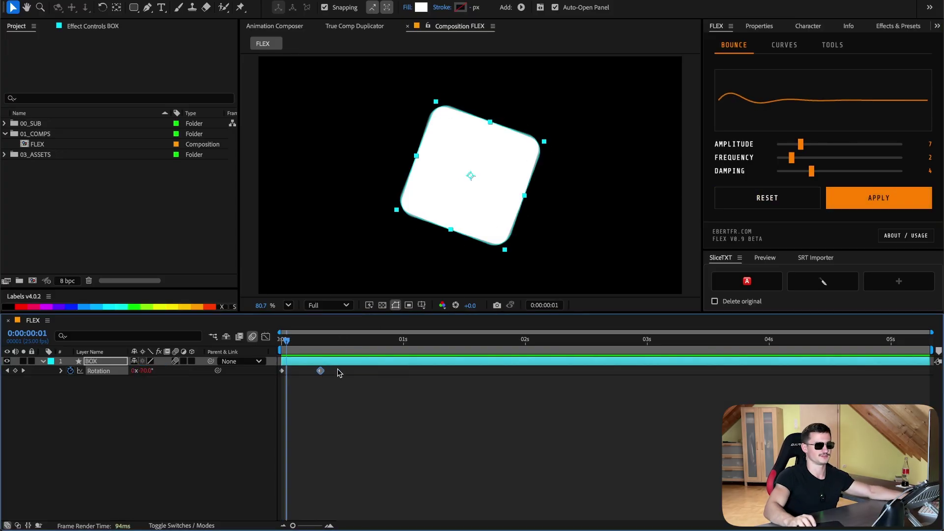
left_click(810, 143)
left_click(857, 199)
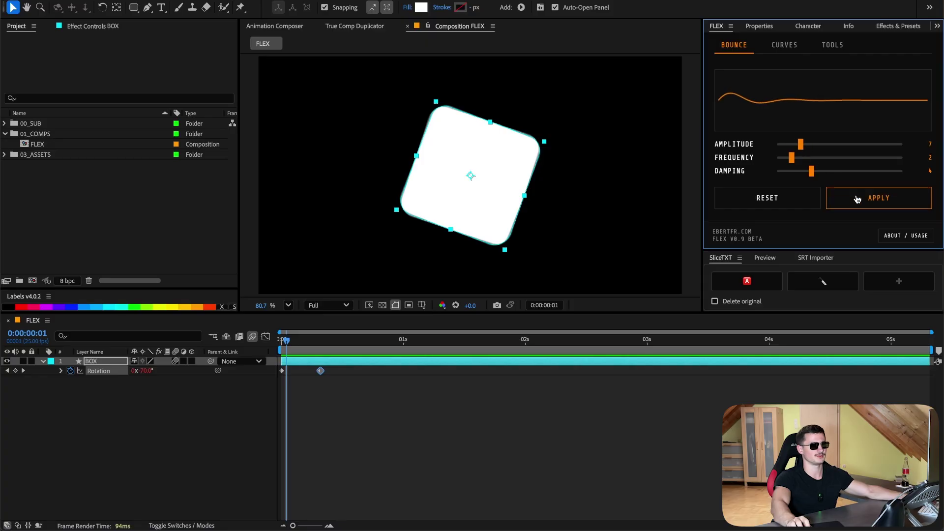
left_click_drag(322, 375, 306, 371)
left_click_drag(290, 340, 216, 338)
key("space")
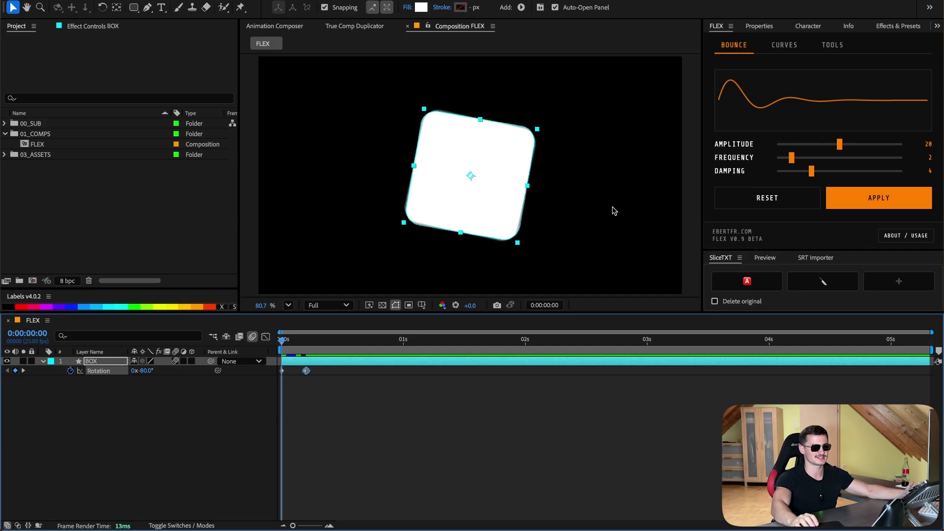
Open FLEX's easing curves, apply Snap In to BOX's Rotation keyframes, and preview the motion.
left_click(784, 231)
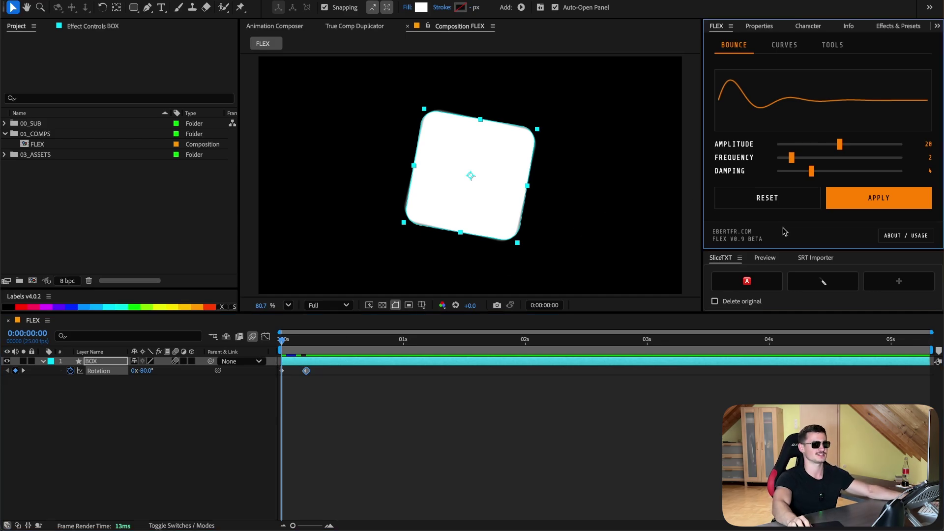
left_click(785, 55)
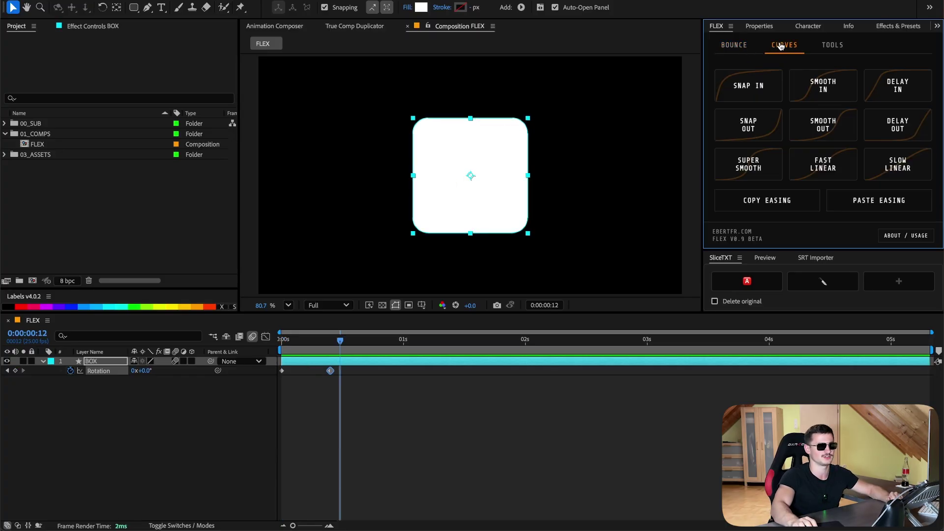
left_click(770, 95)
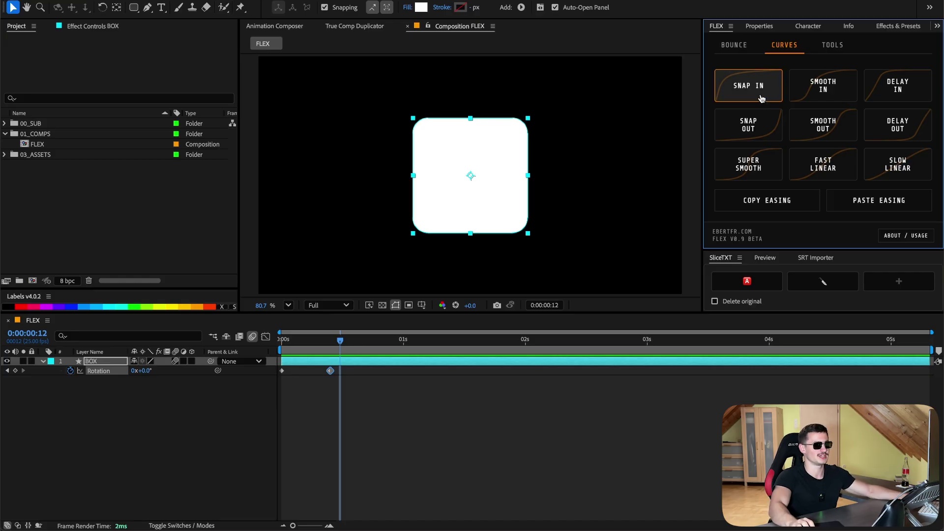
left_click(276, 349)
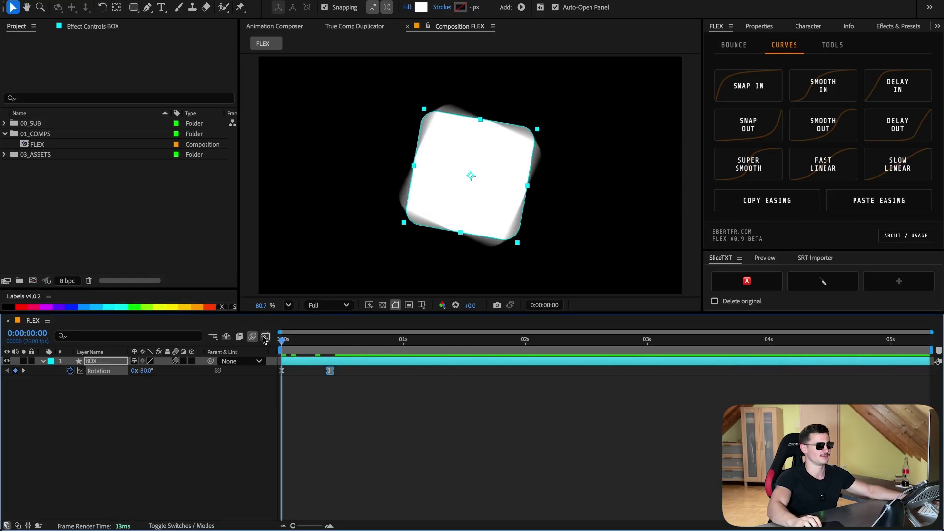
left_click(266, 336)
left_click(265, 337)
key("space")
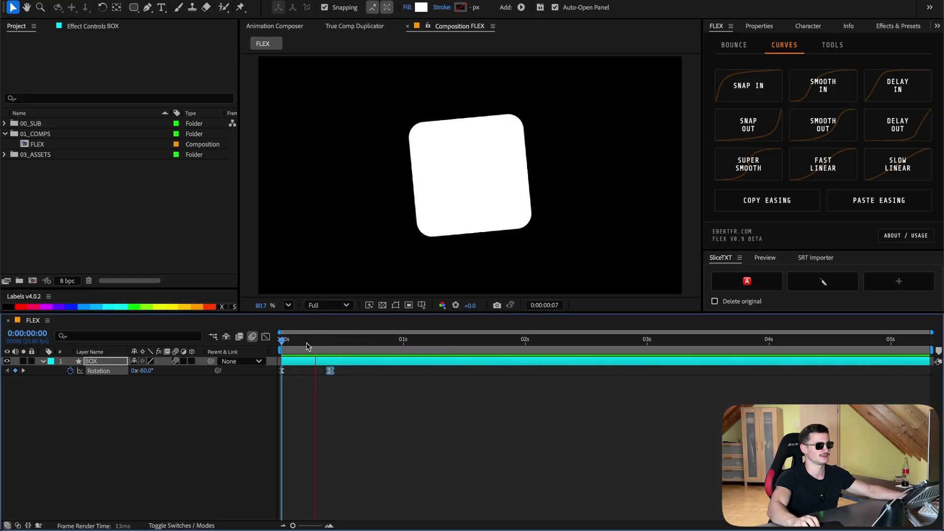
key("space")
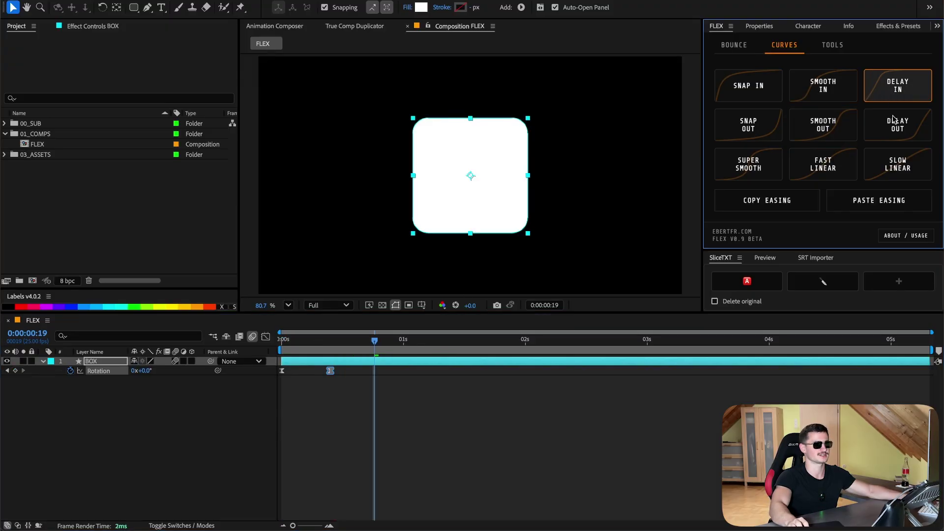
Check the Rotation speed graph, apply the Snap Out curve to BOX's Rotation keyframes, and preview the motion.
left_click(265, 336)
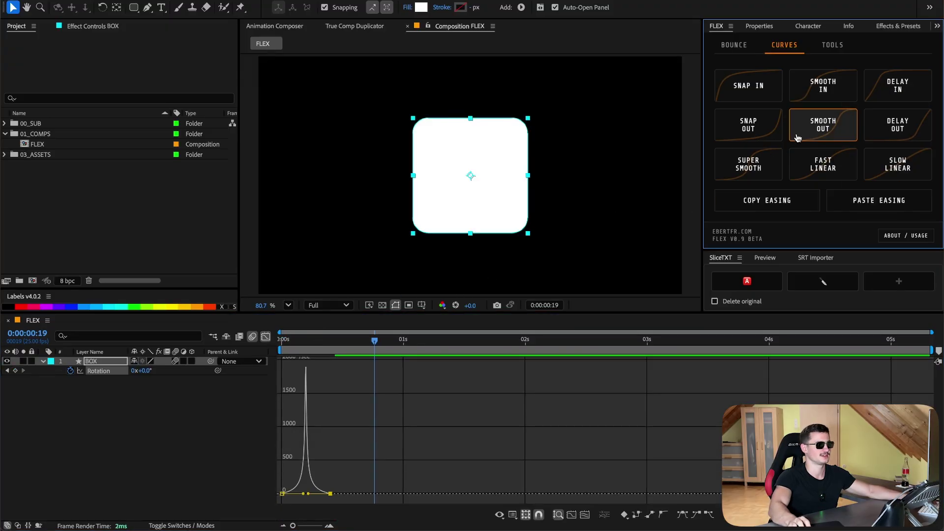
left_click(748, 129)
left_click(266, 337)
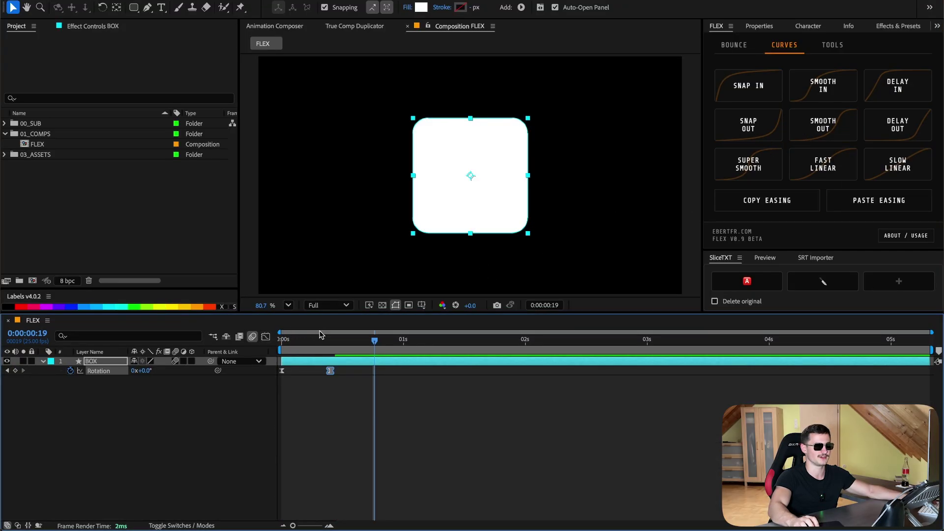
key("Home")
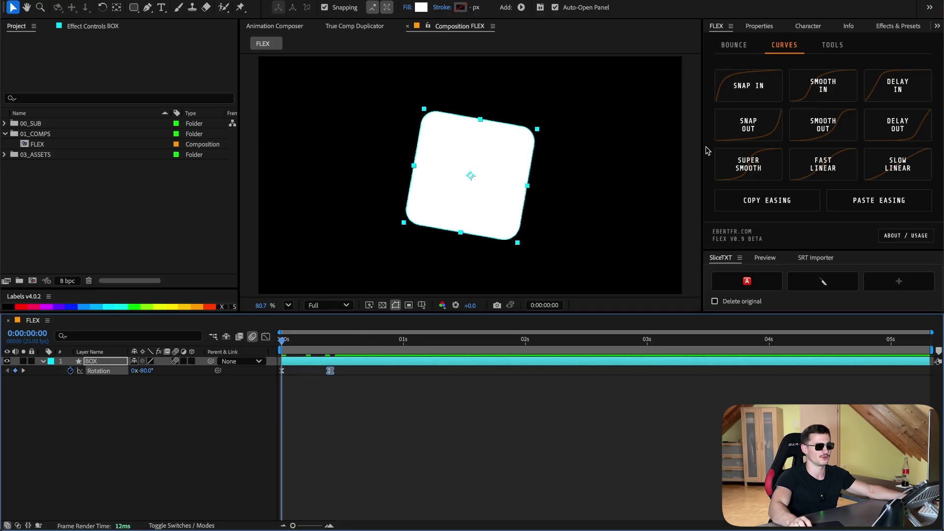
key("space")
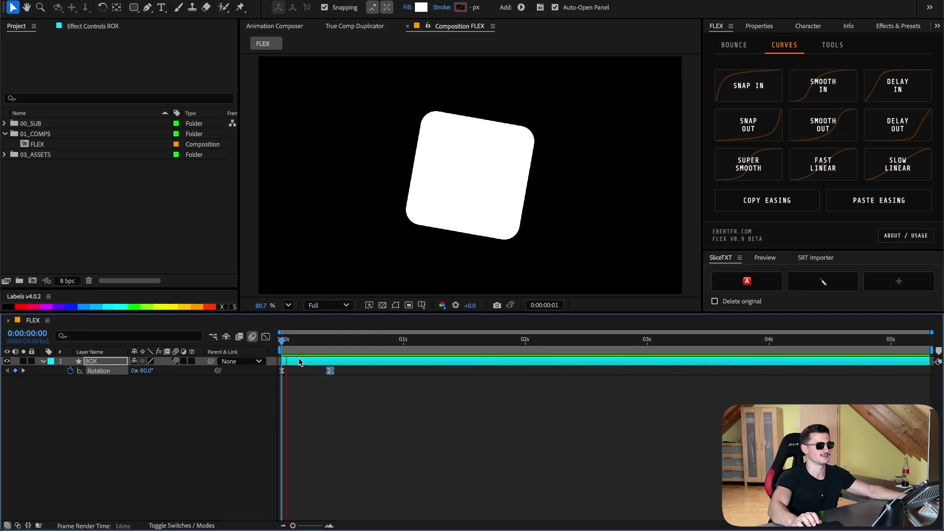
key("space")
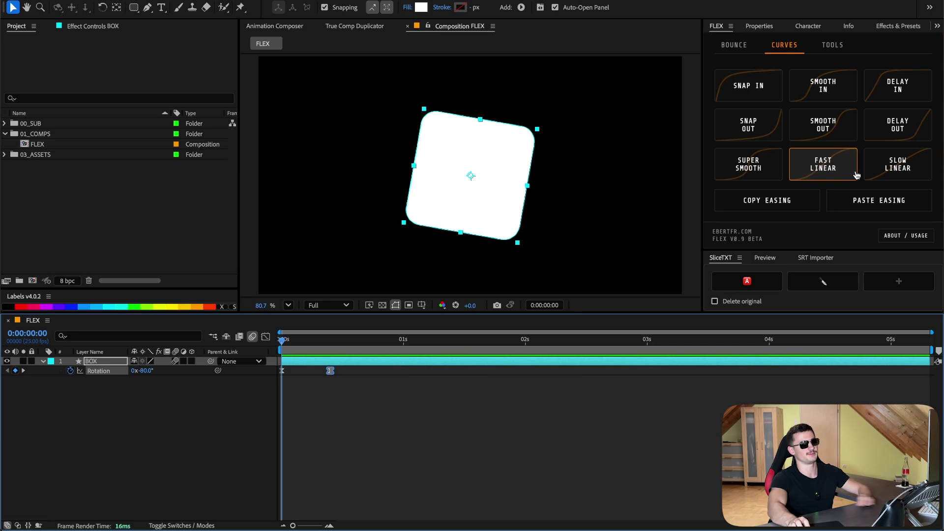
Apply the Snap In curve to BOX's Rotation keyframes again and scrub to frame 12.
left_click(314, 342)
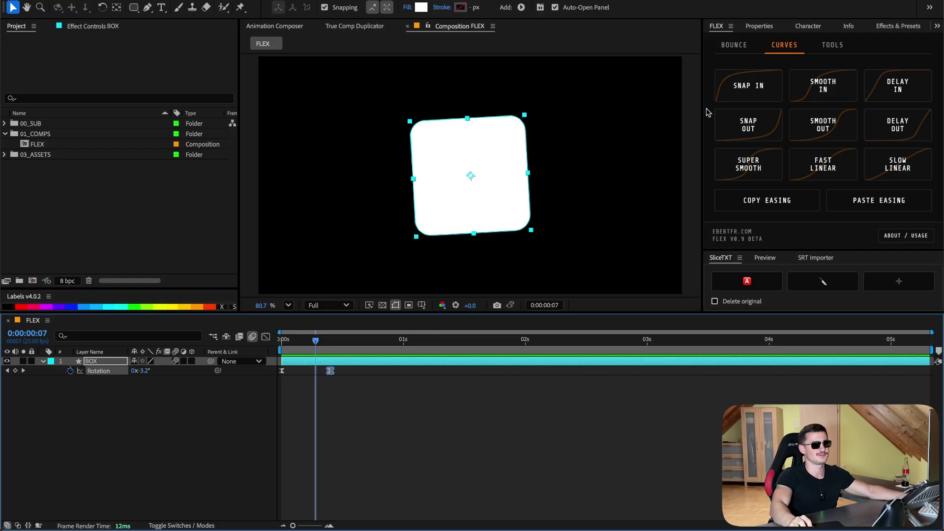
left_click(727, 99)
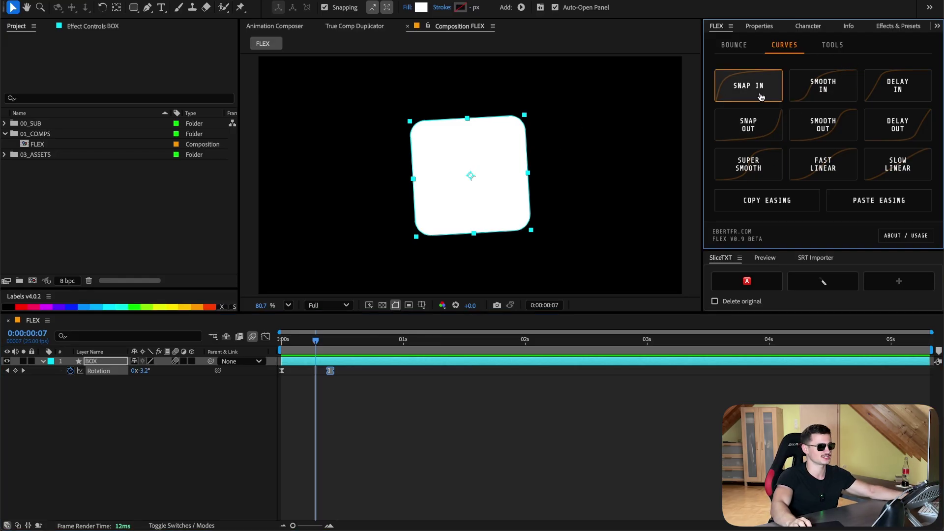
left_click_drag(324, 346, 344, 346)
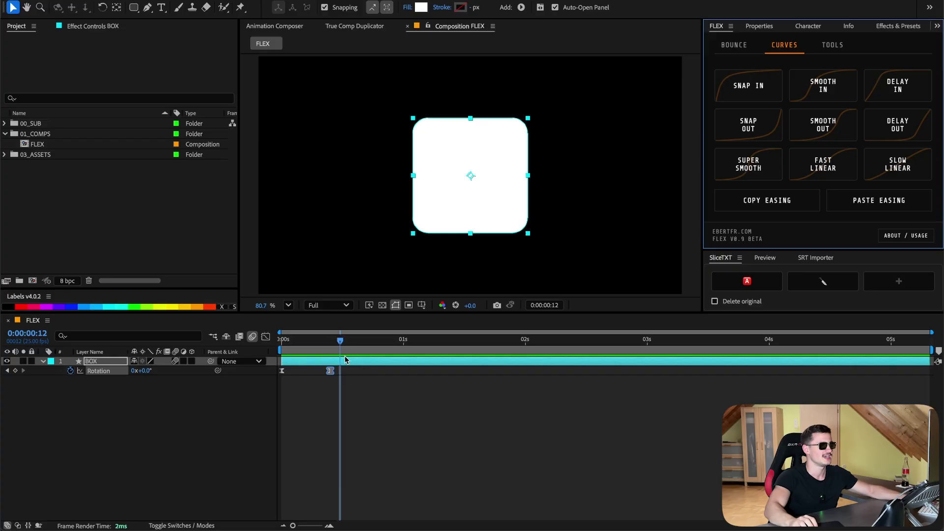
Copy BOX's last Rotation keyframe to 0:00:01:09 and 0:00:03:05, raising the rotation at the first copy and setting -1x-70° at the second.
left_click_drag(323, 352, 446, 350)
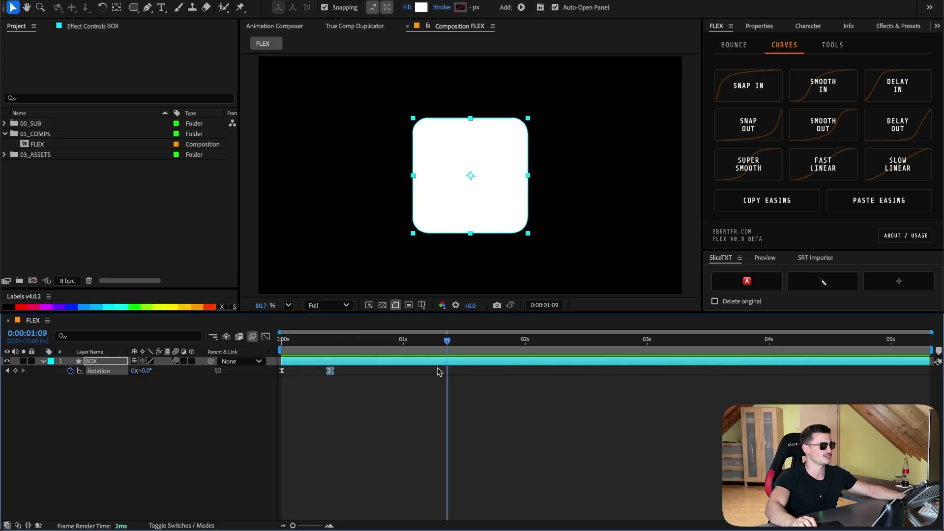
key("ctrl+c")
key("ctrl+v")
left_click(671, 339)
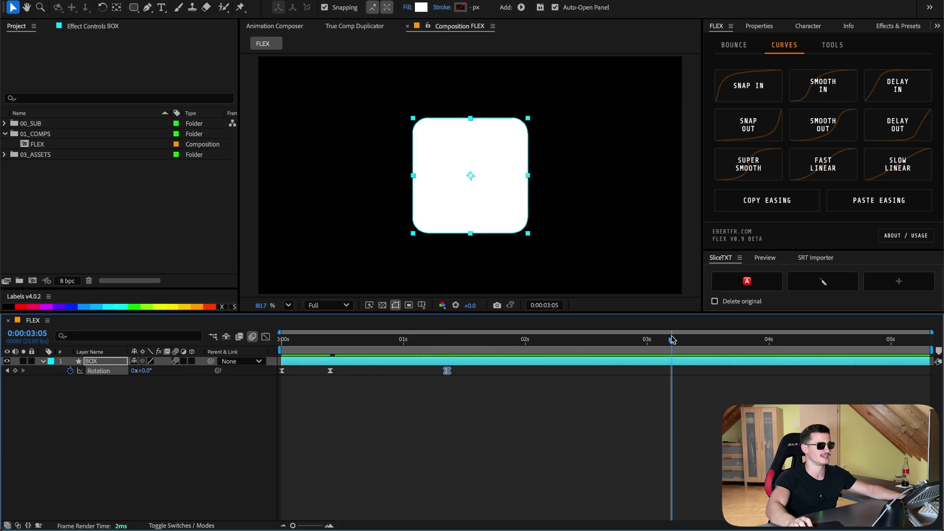
left_click_drag(443, 349, 449, 349)
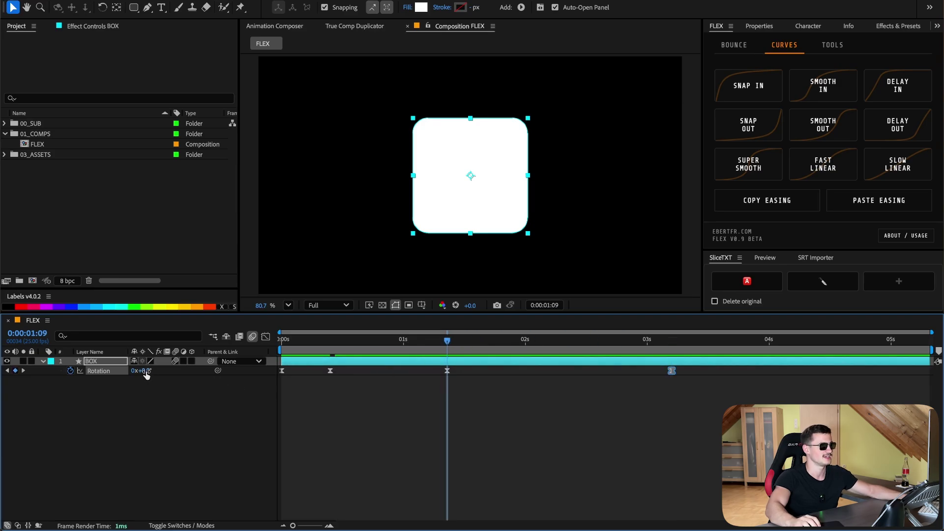
left_click_drag(146, 374, 539, 356)
key("k")
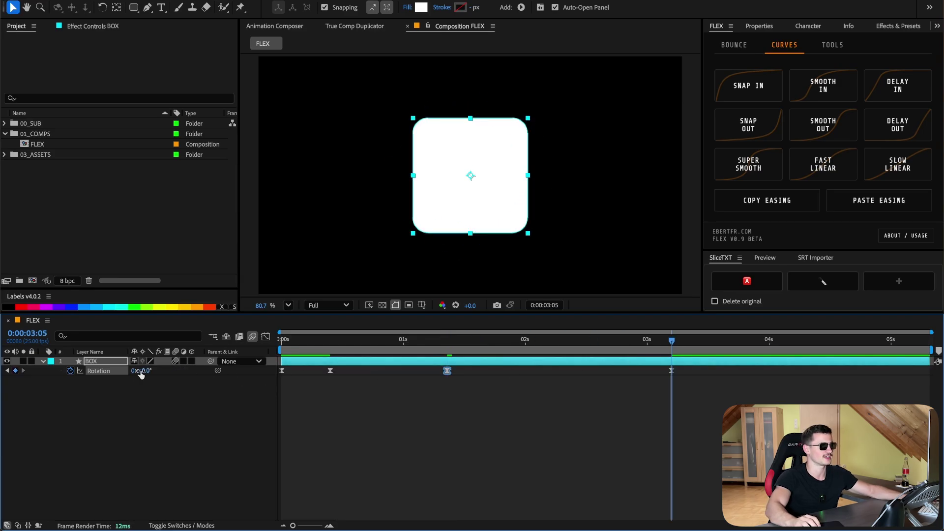
left_click_drag(141, 373, 670, 403)
Apply the Smooth In curve to BOX's Rotation keyframe at 0:00:03:05 and check its graph.
left_click(826, 90)
left_click(266, 337)
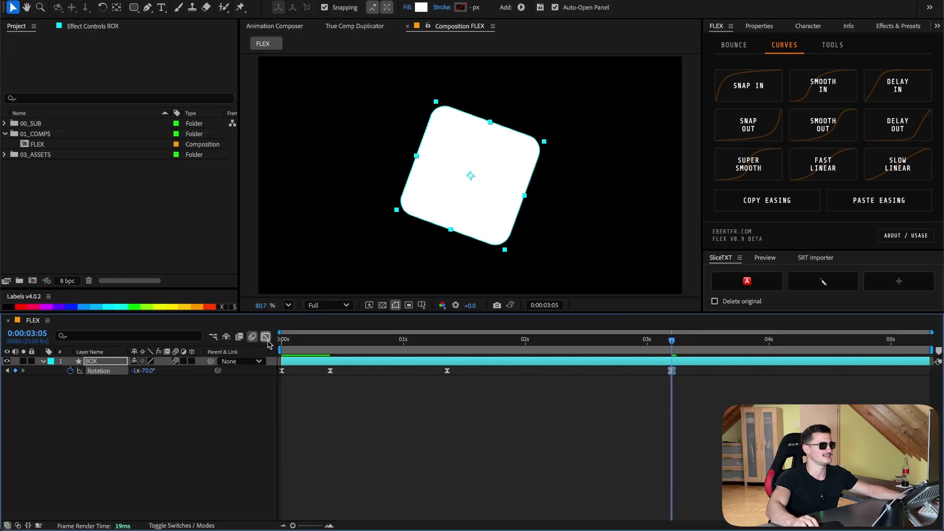
left_click_drag(556, 346, 508, 358)
left_click(265, 337)
Duplicate the BOX layer, offset the copy to start at about 0:00:01:04, and reveal both layers' keyframes.
left_click(121, 361)
key("super+d")
key("u")
Try the Snap In curve on BOX 2's first two Rotation keyframes, check the graph, and preview the motion.
left_click_drag(399, 367, 473, 375)
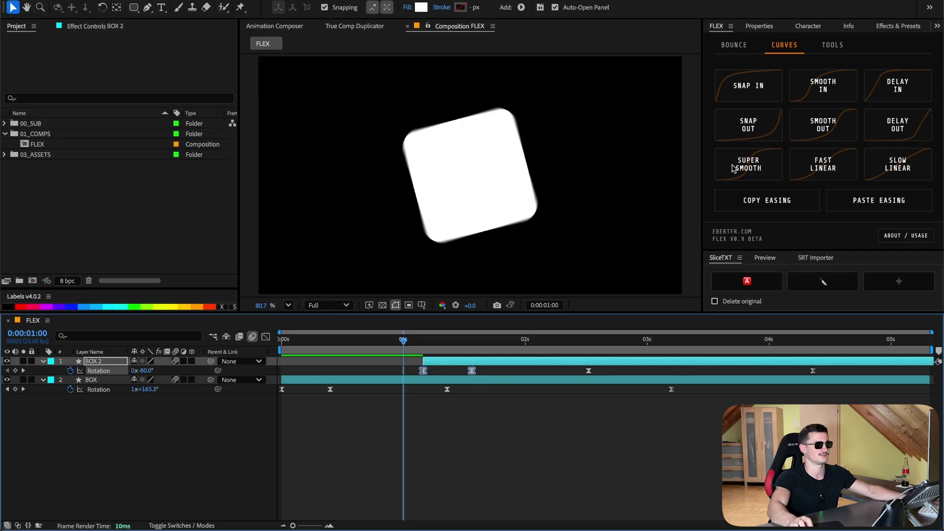
left_click(762, 84)
left_click(265, 337)
left_click(265, 336)
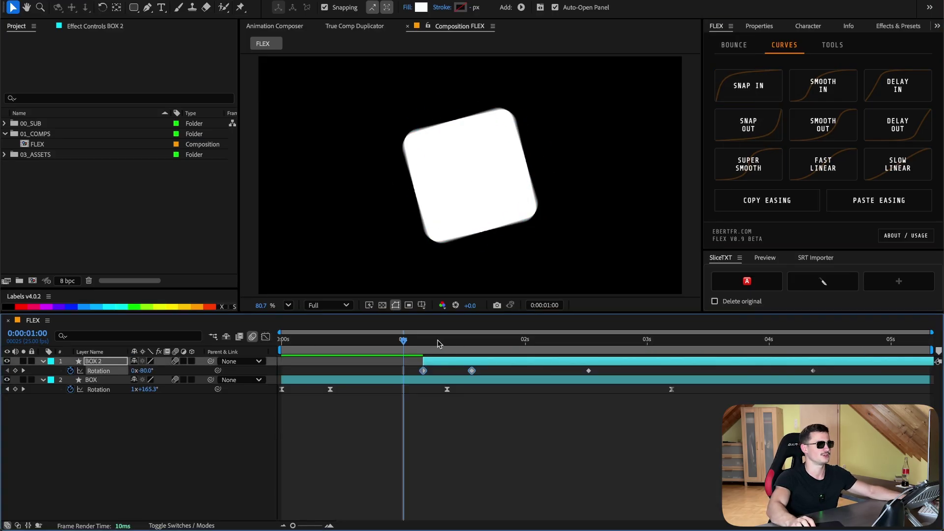
key("space")
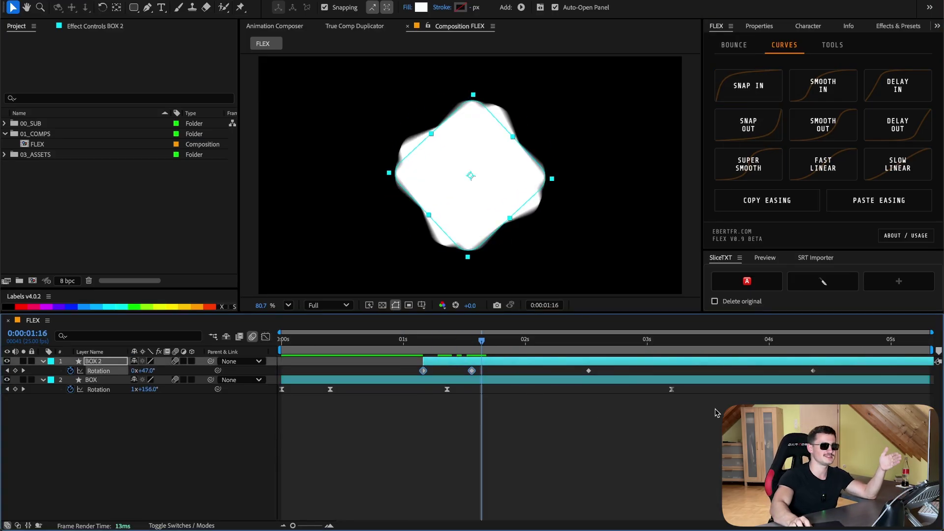
Copy the easing of BOX's four Rotation keyframes with FLEX and paste it onto BOX 2's four Rotation keyframes.
left_click_drag(715, 409, 264, 389)
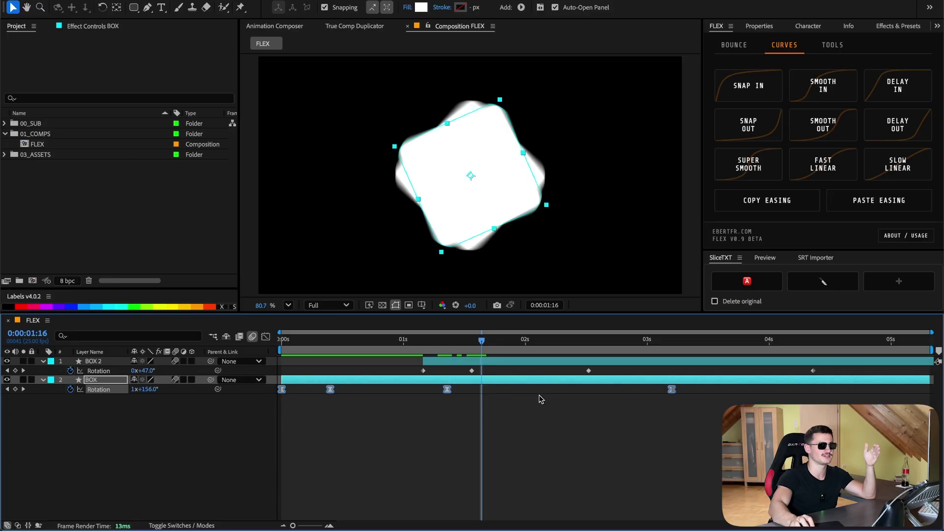
left_click_drag(501, 346, 642, 350)
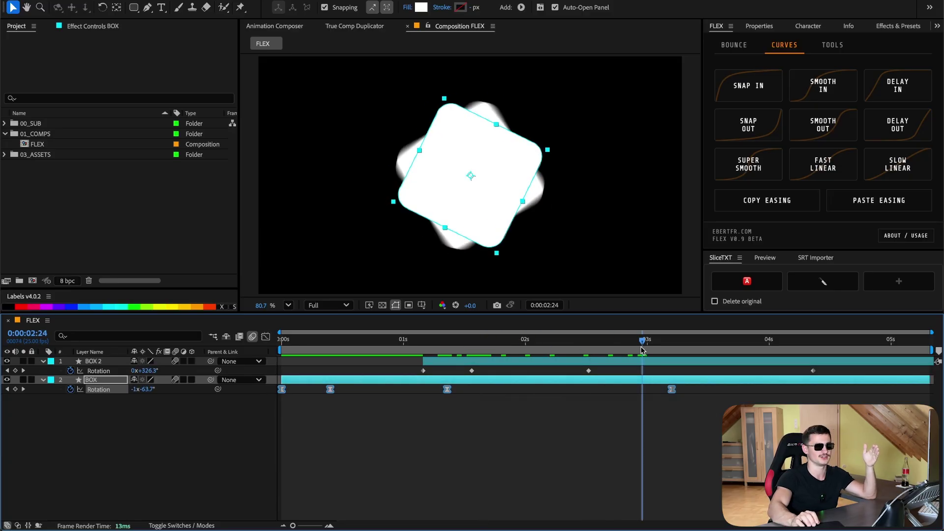
left_click(783, 209)
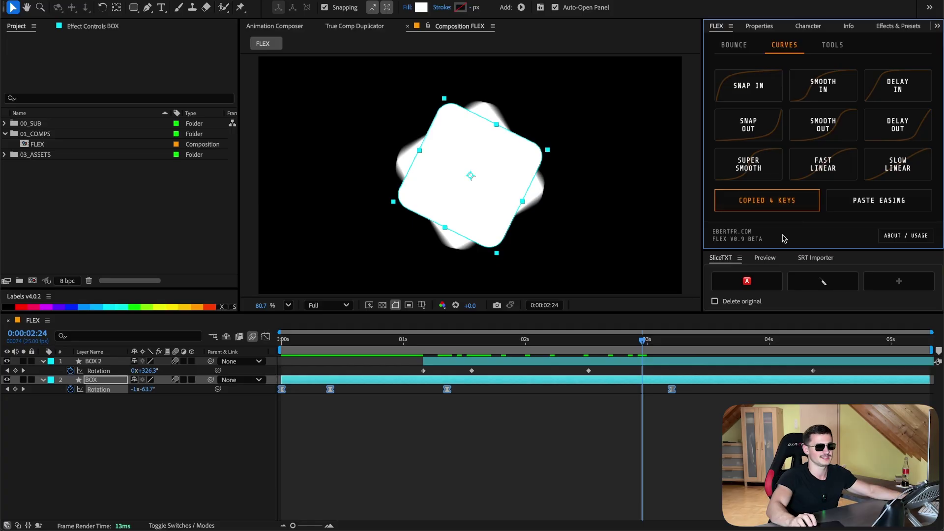
left_click_drag(417, 364, 845, 375)
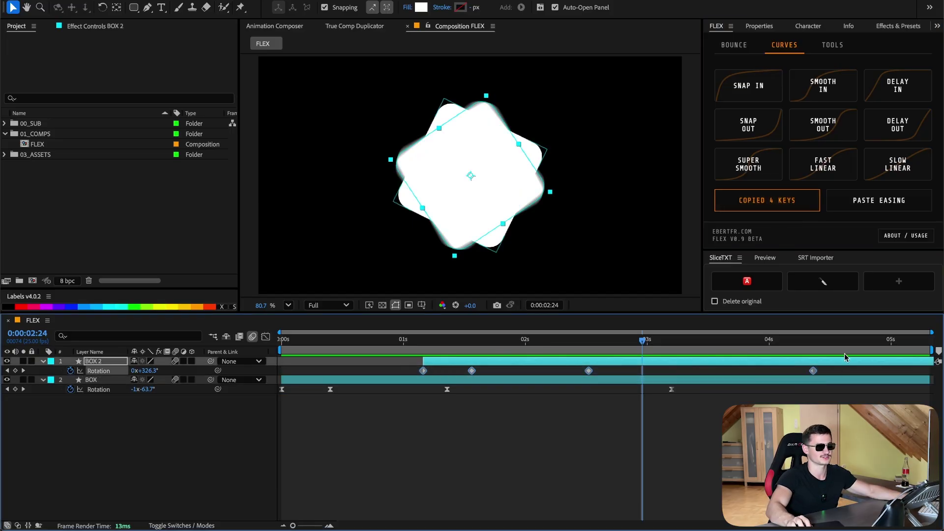
left_click(879, 200)
left_click(551, 353)
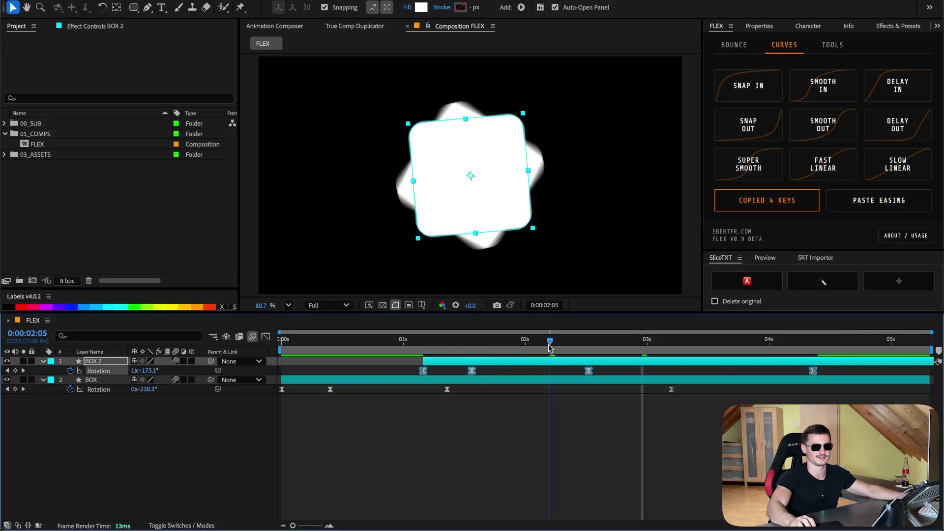
Delete BOX 2's last Rotation keyframe and reset its remaining Rotation keyframes to linear.
left_click(672, 389)
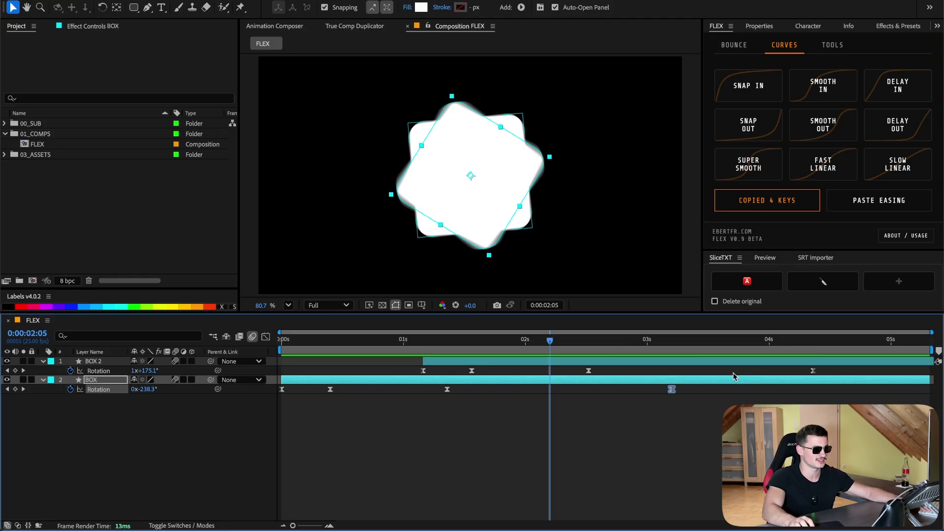
left_click_drag(707, 367, 844, 382)
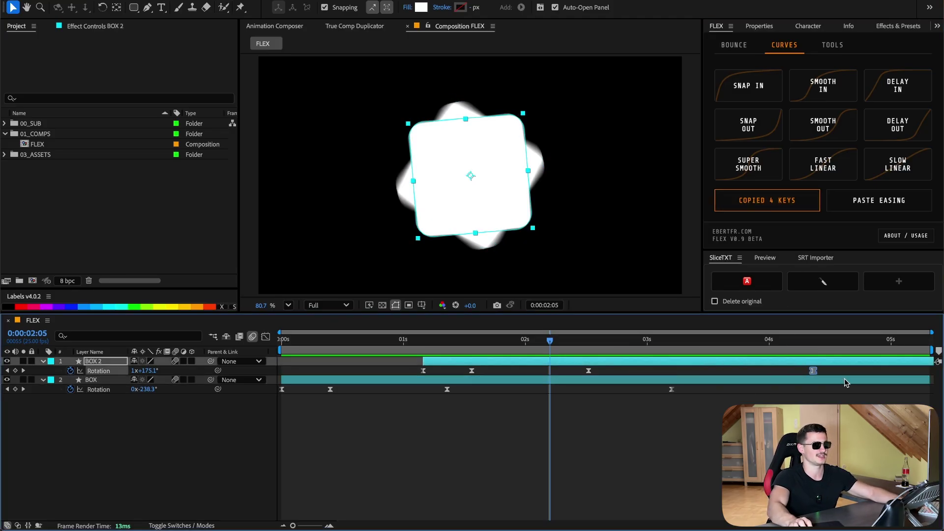
key("Delete")
left_click(589, 371)
left_click(736, 164)
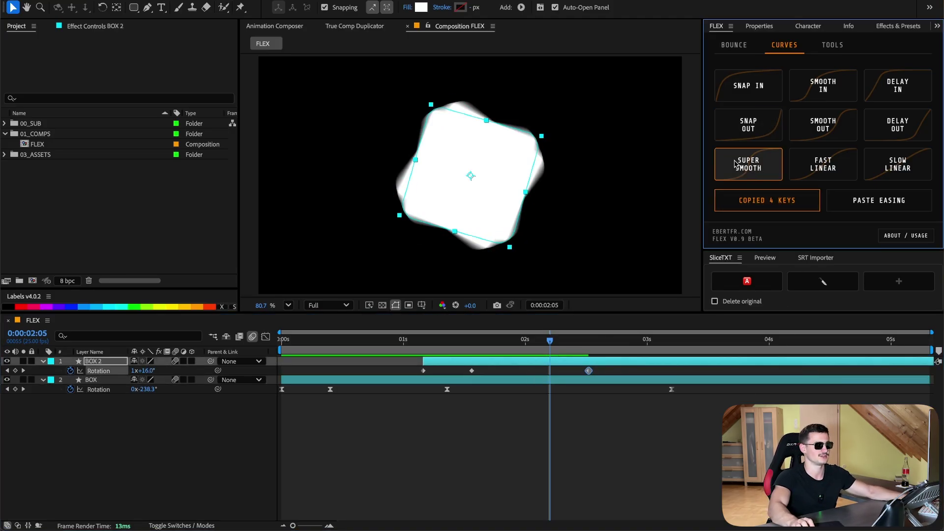
Try to paste the copied four-keyframe easing onto BOX 2's three Rotation keyframes.
left_click(98, 370)
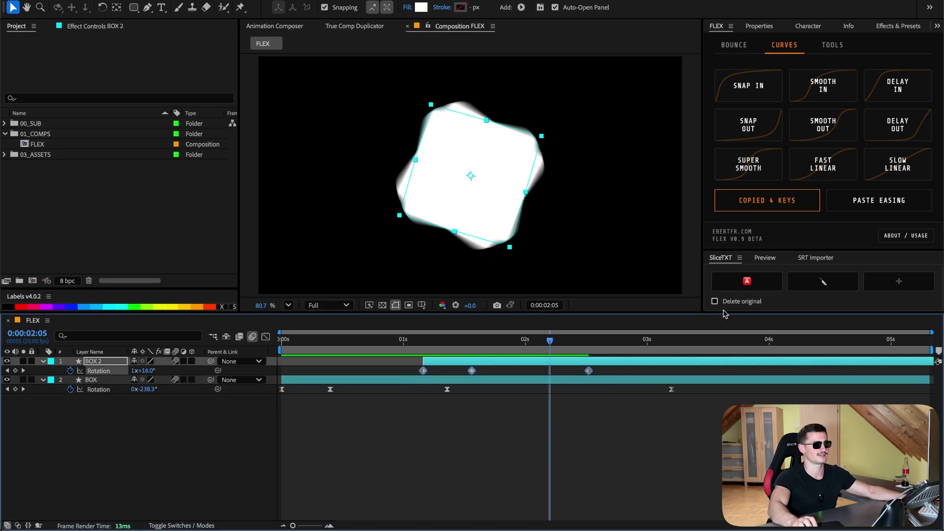
left_click(879, 200)
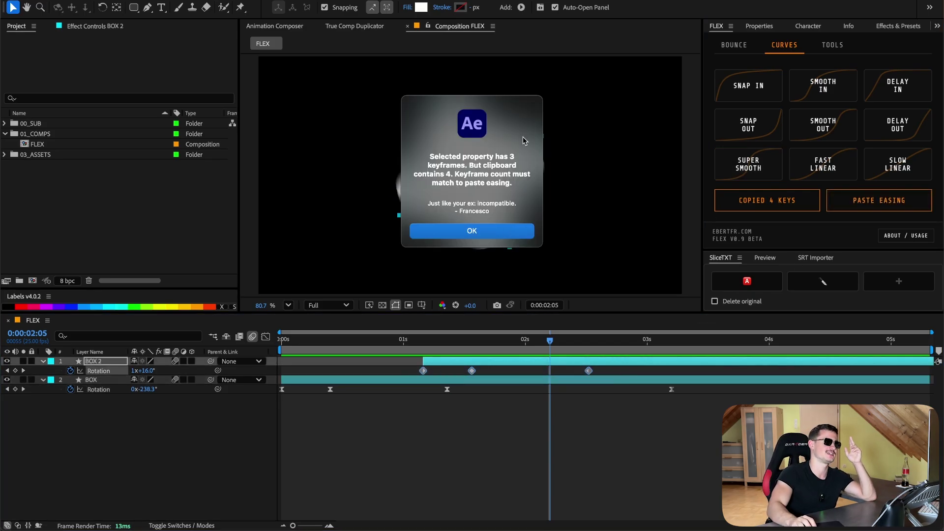
left_click_drag(525, 141, 550, 175)
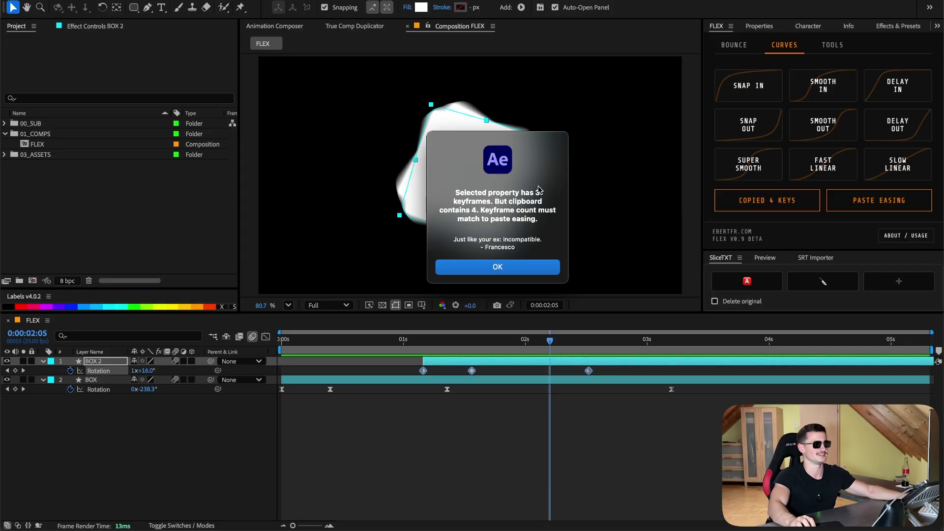
left_click(542, 269)
Copy BOX 2's third Rotation keyframe to 0:00:02:19 and paste the copied easing onto all four keyframes.
left_click(725, 343)
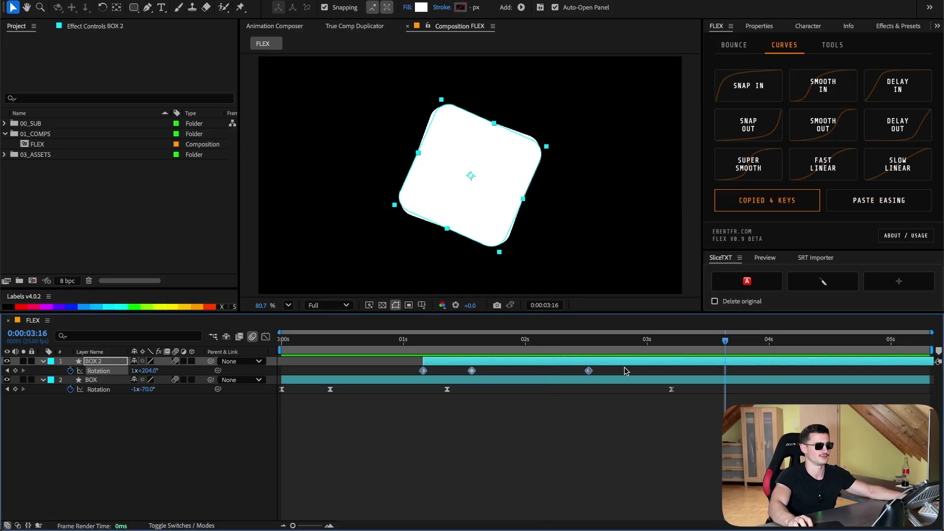
left_click(589, 370)
left_click(618, 344)
key("super+v")
left_click(653, 371)
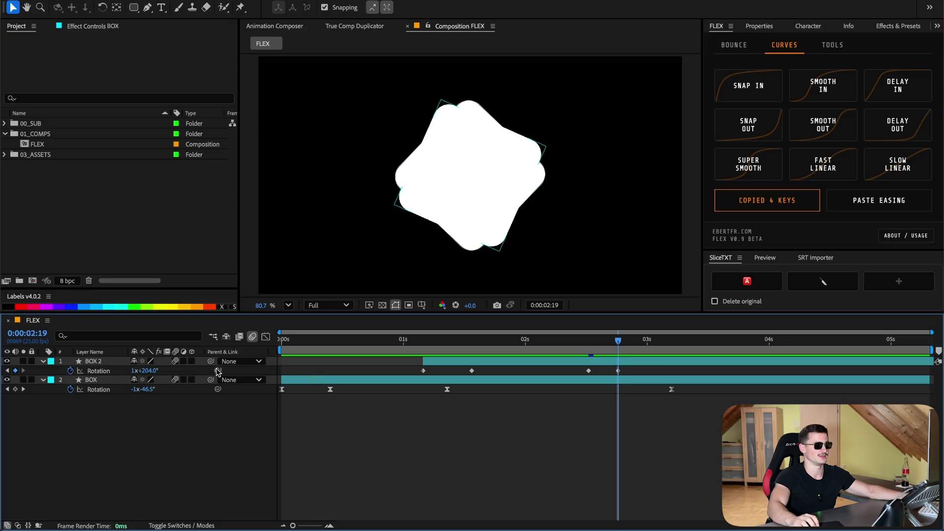
left_click_drag(405, 362, 627, 375)
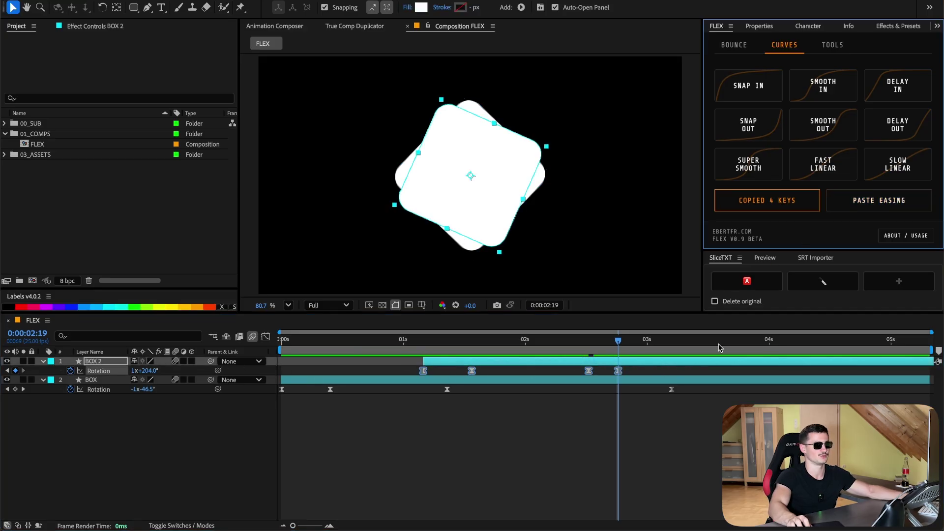
Move the BOX 2 layer earlier so it starts at 0:00:00:00, aligned with BOX.
left_click_drag(603, 362, 583, 363)
key("Home")
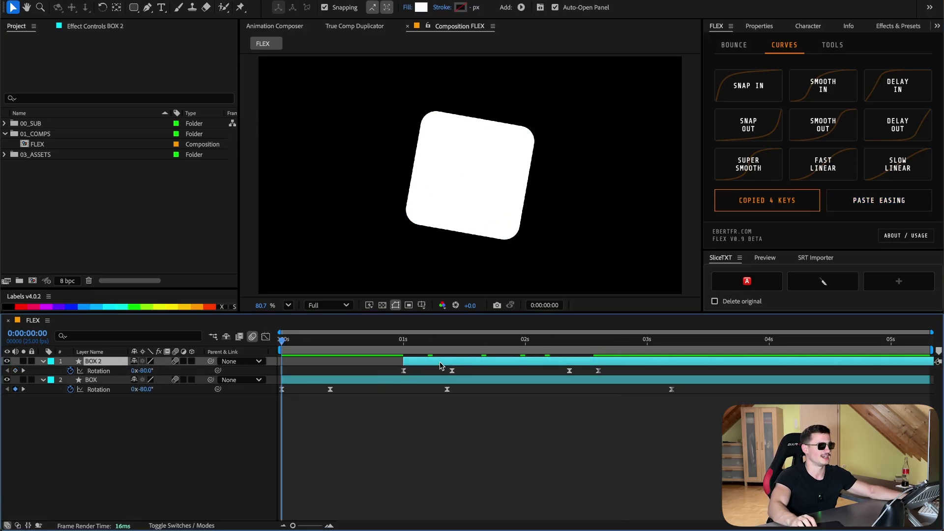
left_click_drag(440, 362, 610, 343)
Clear the easing copied in FLEX and show its stagger, in/out and reset tools.
left_click(777, 235)
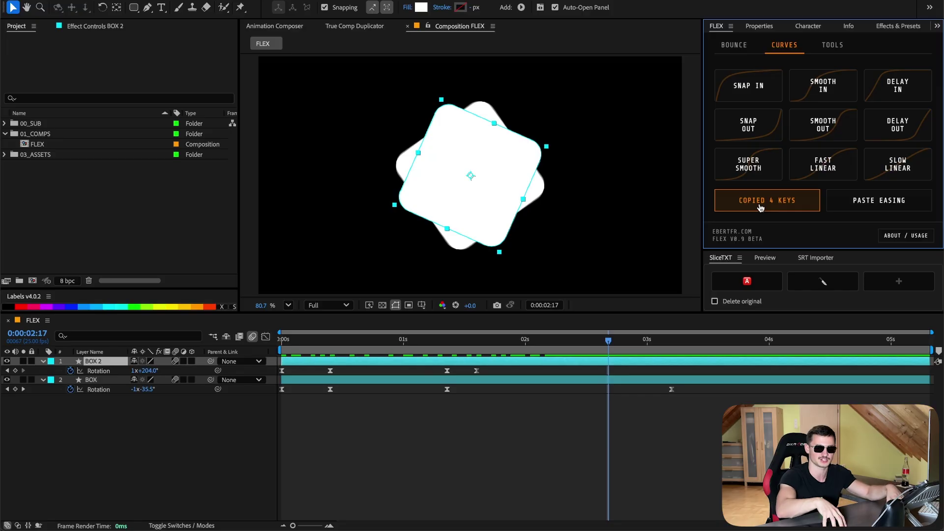
left_click(772, 208)
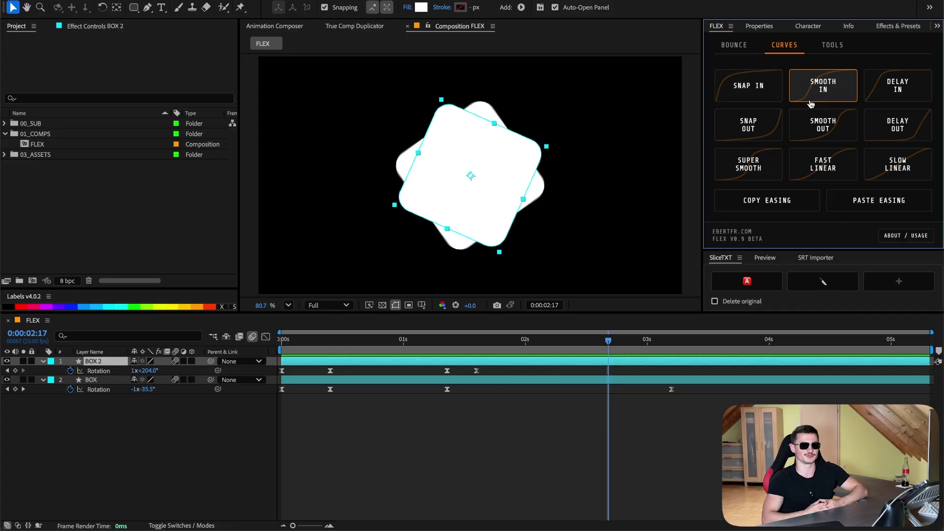
left_click(842, 48)
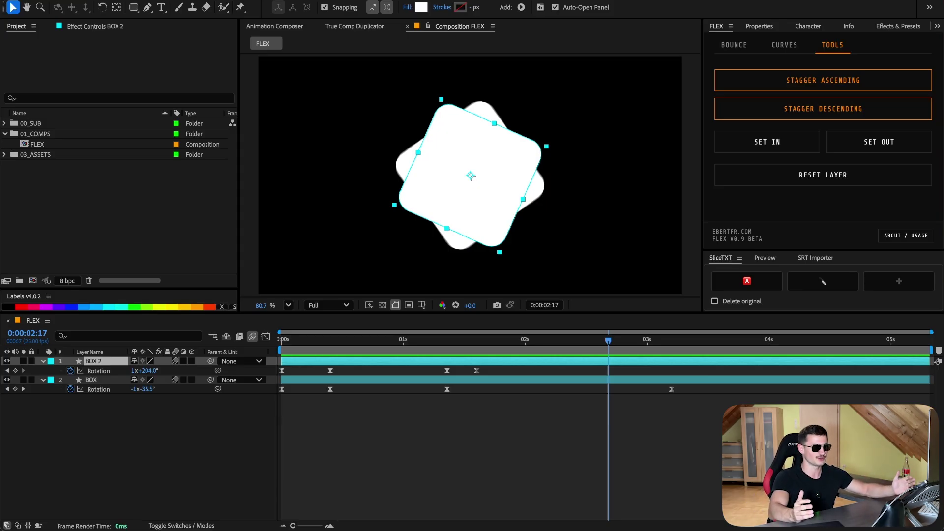
Try Reset Layer on both BOX 2 and BOX at 0:00:01:05 and undo it.
left_click(72, 417)
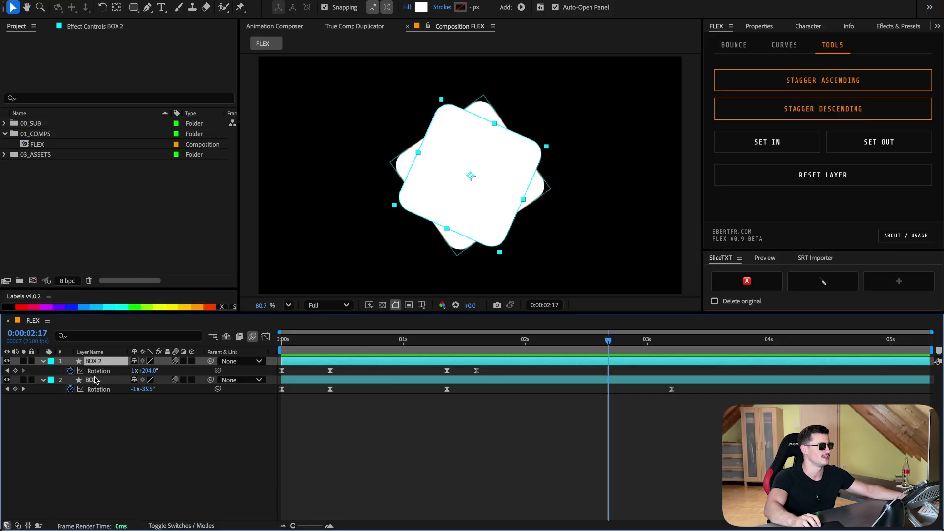
left_click(99, 382, "shift")
mouse_move(421, 341)
left_mouse_down()
mouse_move(371, 347)
mouse_move(418, 346)
left_mouse_up()
left_click(839, 216)
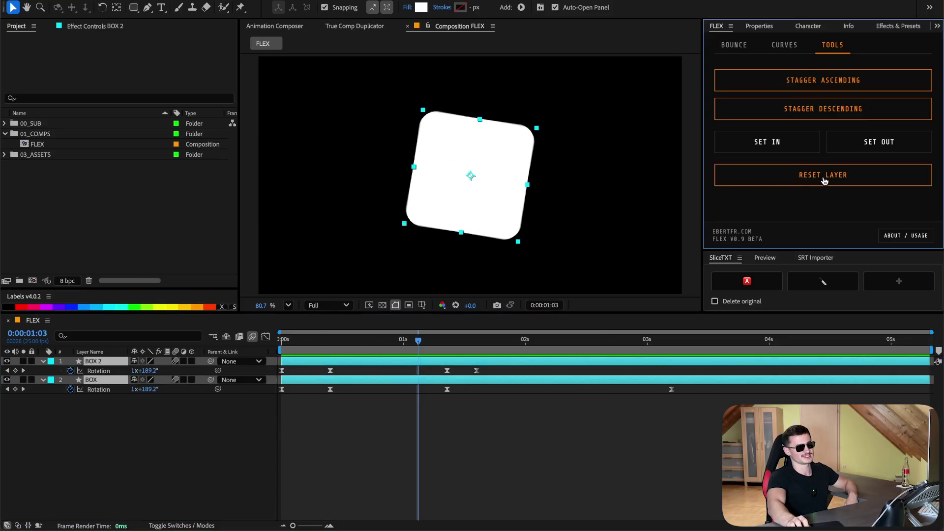
left_click(395, 349)
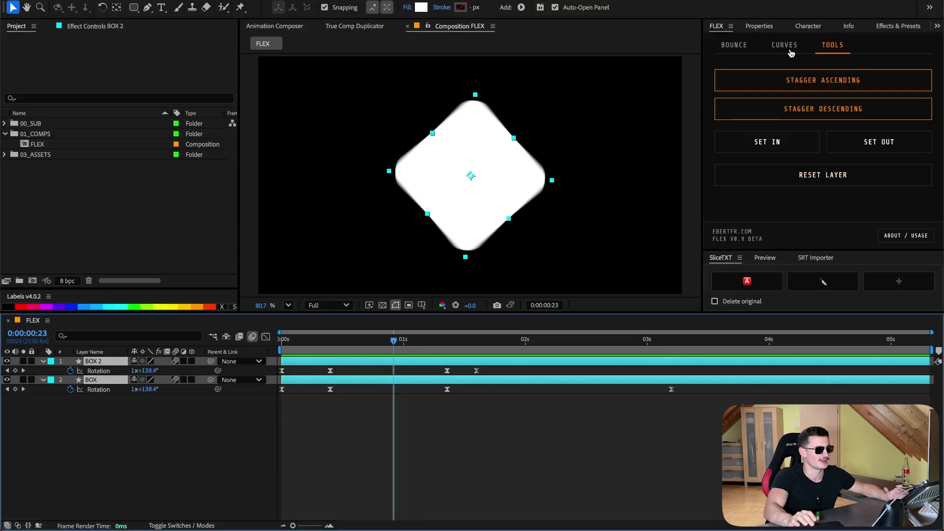
left_click_drag(406, 342, 415, 342)
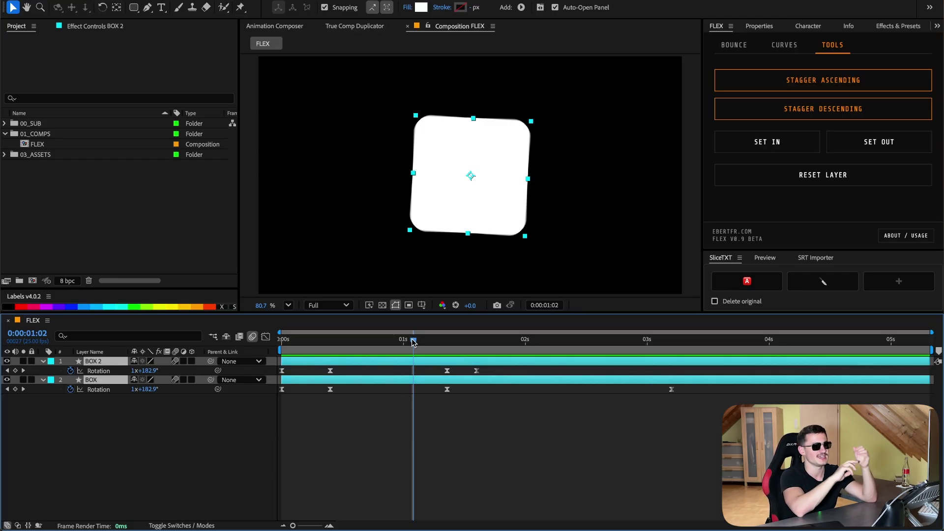
left_click_drag(410, 343, 424, 345)
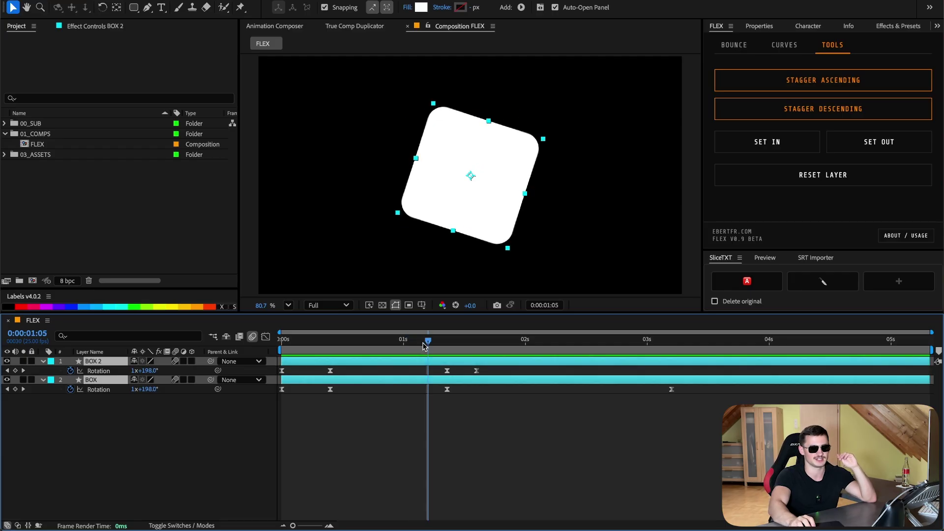
left_click(804, 177)
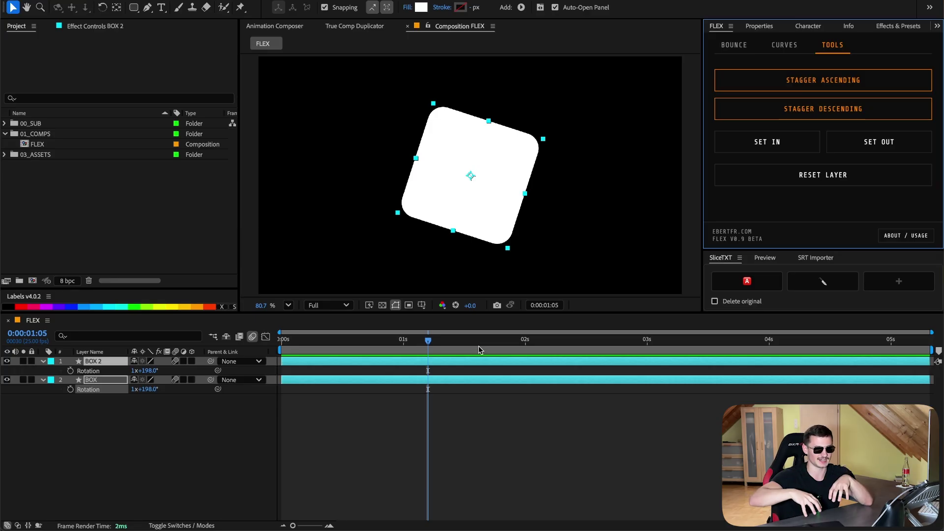
left_click_drag(426, 344, 286, 346)
key("super+z")
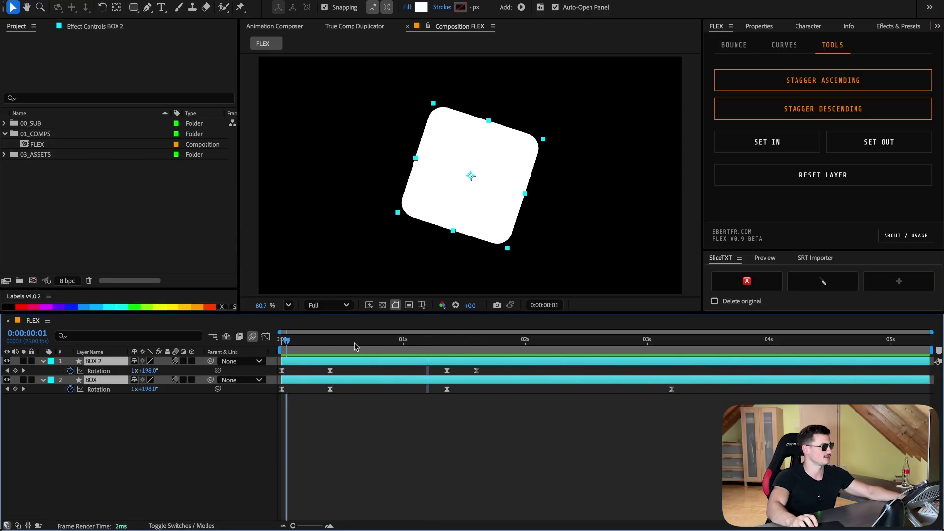
Try Reset Layer on BOX 2 and BOX around 0:00:00:16 and 0:00:00:17, and undo it.
mouse_move(355, 347)
left_mouse_down()
mouse_move(400, 344)
mouse_move(360, 344)
left_mouse_up()
left_click(804, 173)
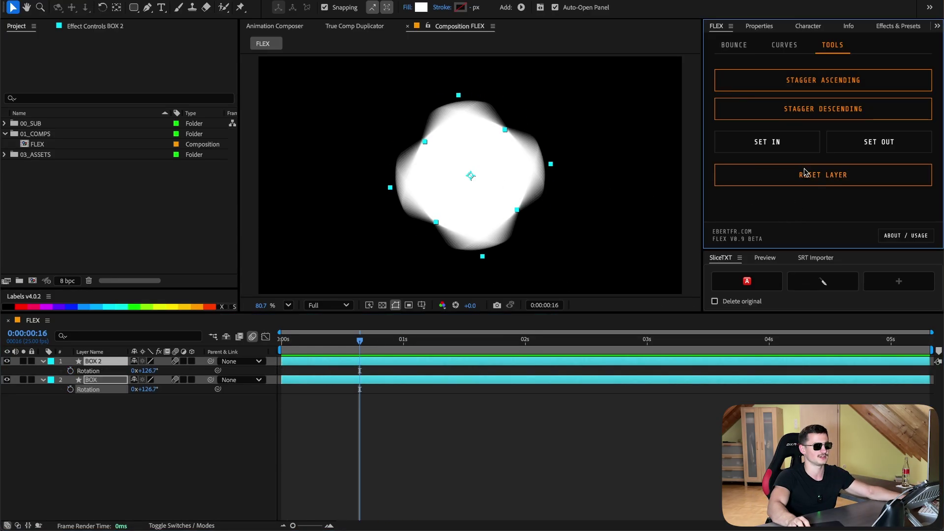
key("Page_Down")
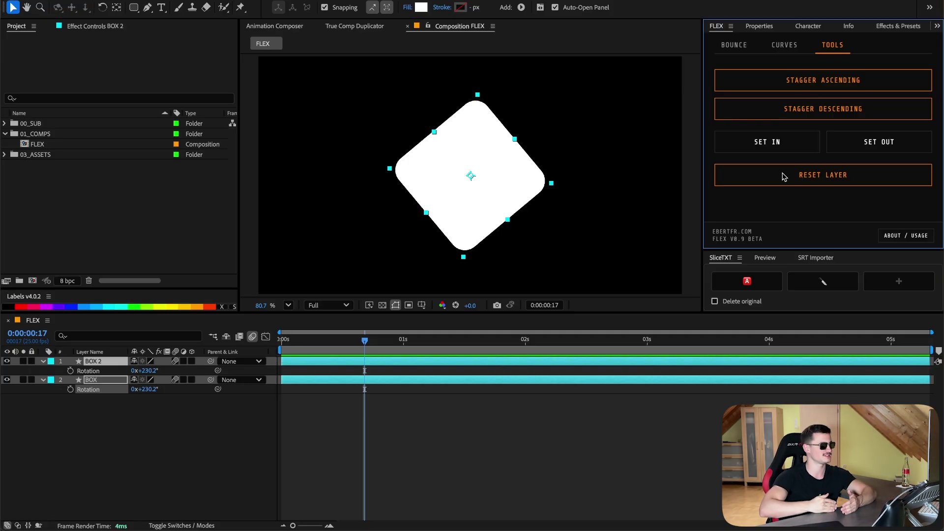
left_click(783, 177)
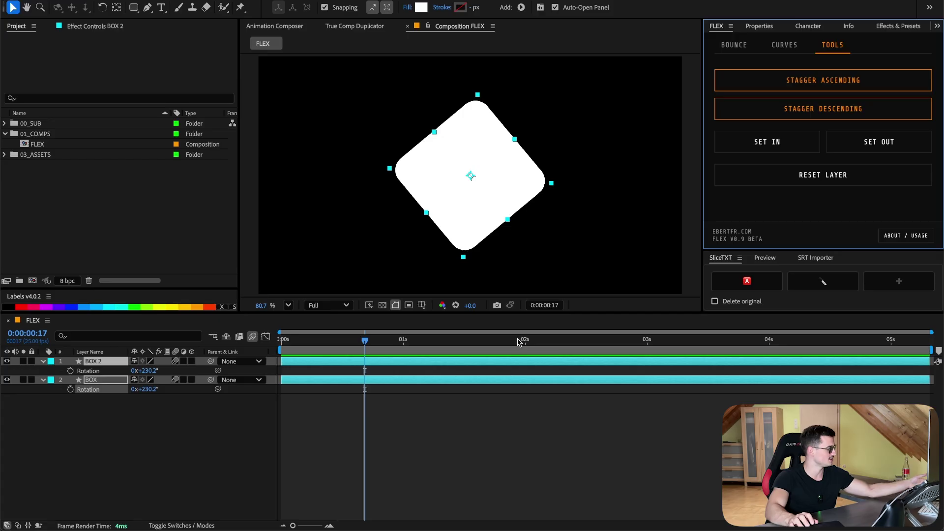
key("super+z")
Try Set In on BOX 2 and BOX at 0:00:02:08 and Set Out at 0:00:03:04.
left_click_drag(518, 343, 403, 344)
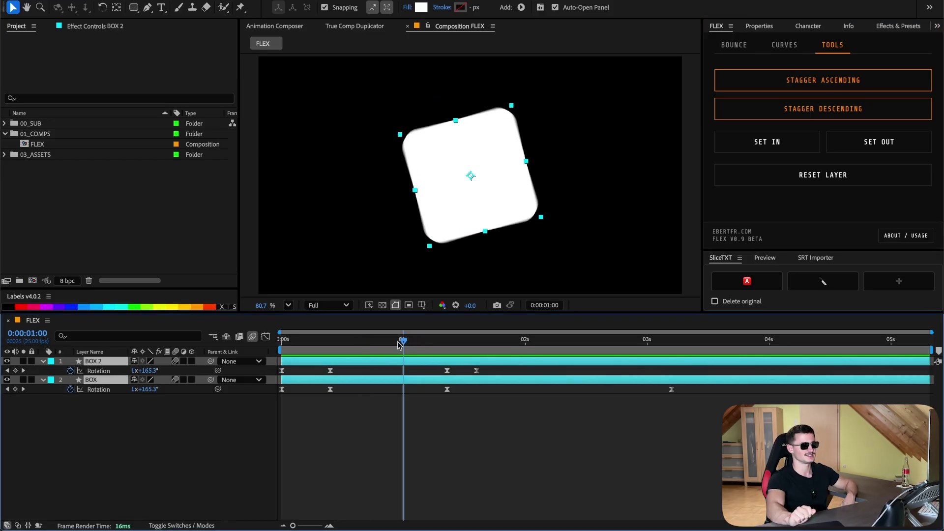
left_click(555, 340)
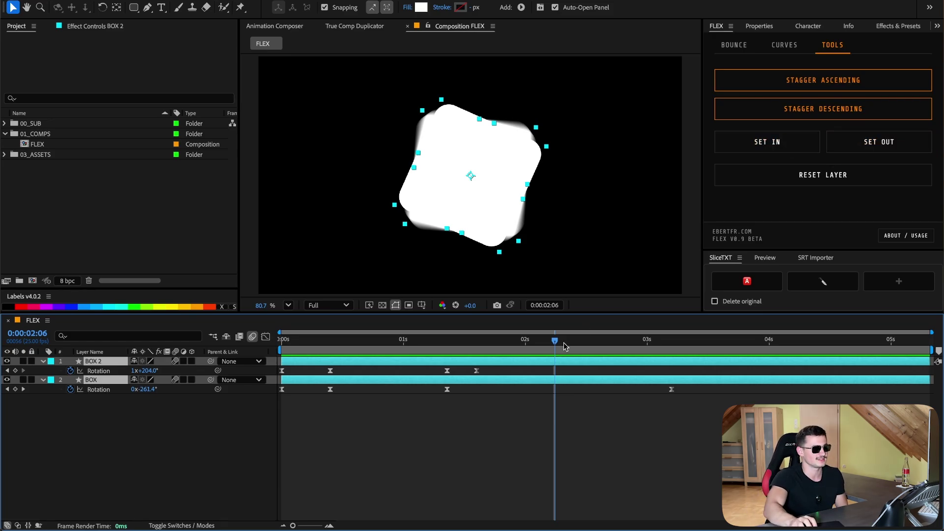
mouse_move(563, 342)
left_mouse_down()
mouse_move(525, 347)
mouse_move(602, 344)
mouse_move(564, 344)
left_mouse_up()
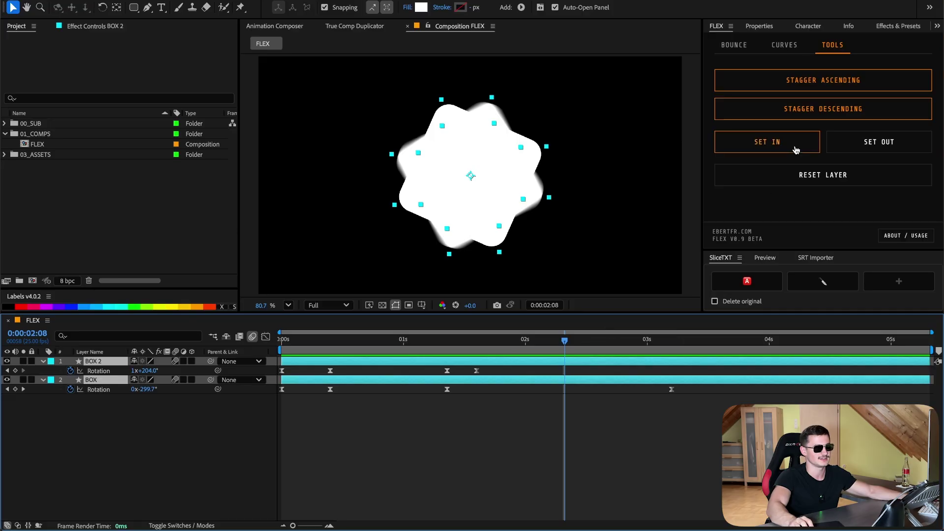
left_click(766, 142)
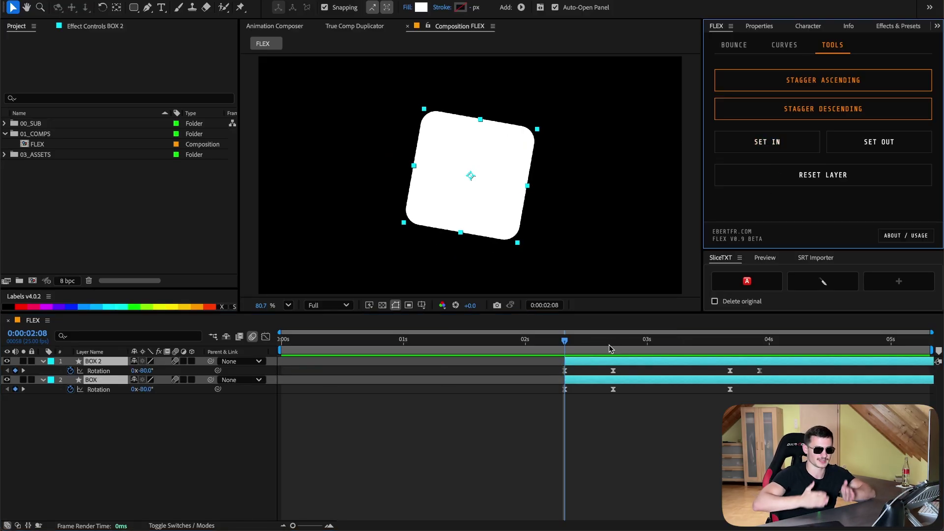
left_click_drag(570, 344, 667, 344)
left_click(884, 142)
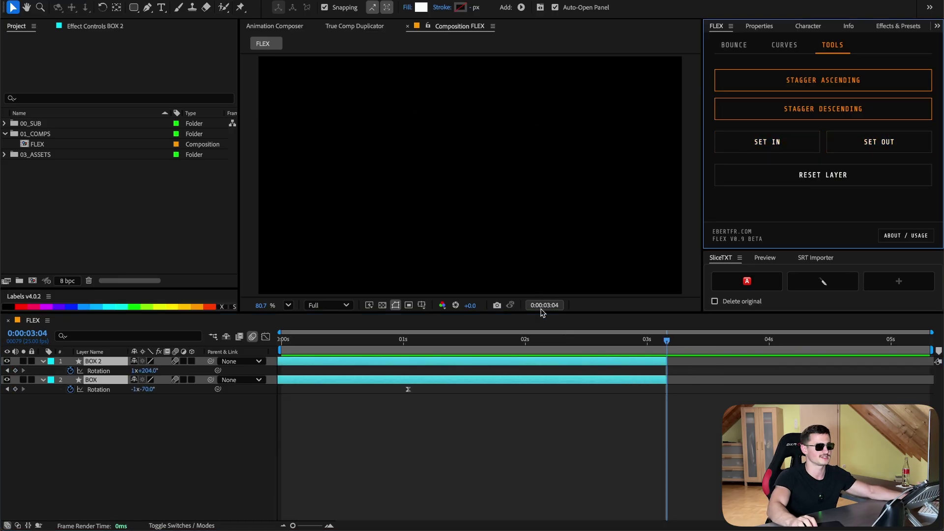
Return to 0:00:00:00 and duplicate the BOX 2 layer repeatedly until the copies reach BOX 17.
left_click_drag(545, 339, 293, 365)
key("super+d")
key("super+d")
key("super+d")
key("super+d")
key("super+d")
key("super+d")
key("super+d")
key("super+d")
key("super+d")
key("super+d")
key("super+d")
key("super+d")
key("super+d")
key("super+d")
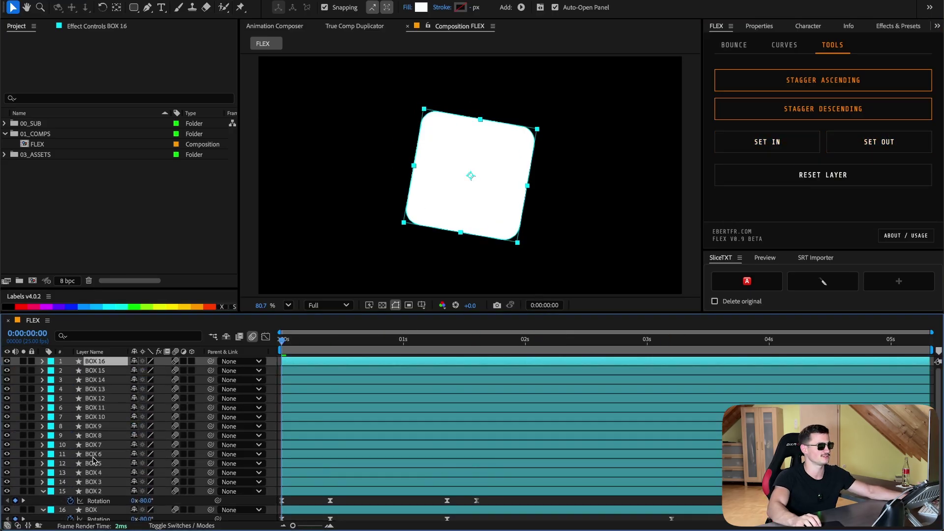
key("super+d")
Select all 17 BOX layers, collapse their properties, and start them at 0:00:02:12 with Set In.
key("super+a")
left_click(43, 499)
left_click(583, 340)
left_click(787, 147)
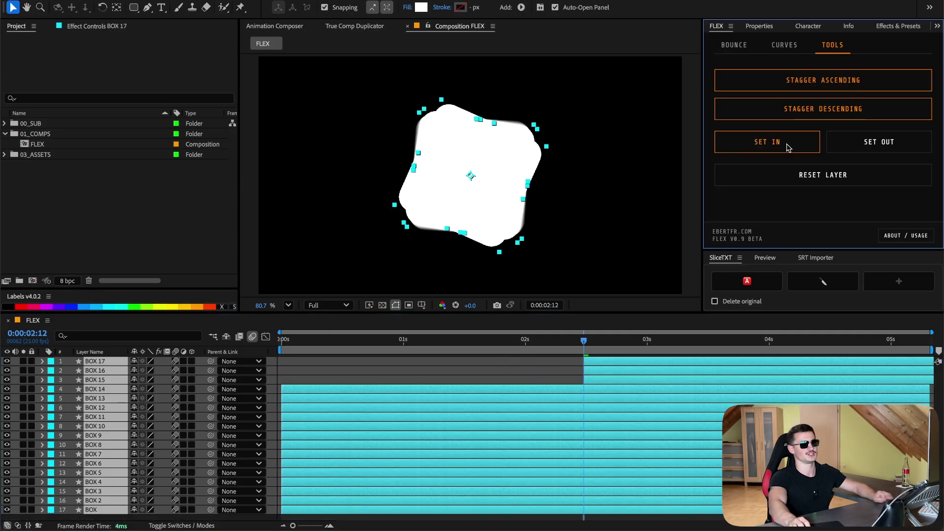
Move the start of all selected BOX layers to 0:00:00:00 with Set In.
left_click(304, 327)
key("Home")
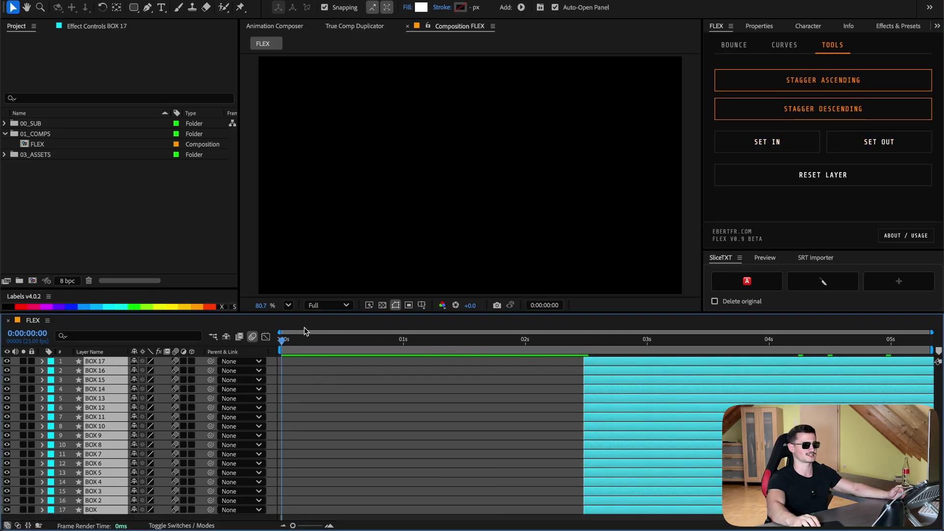
left_click(767, 142)
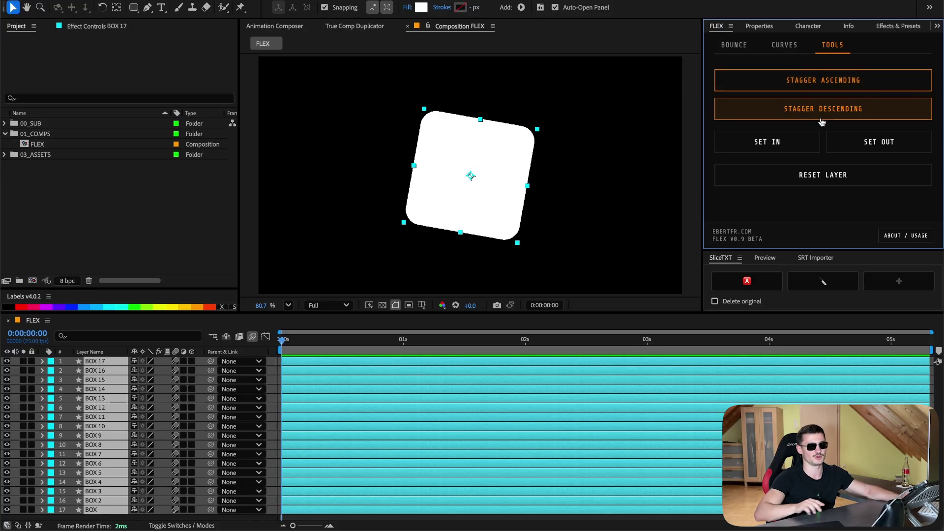
Try Stagger Ascending and Stagger Descending on all BOX layers, realigning them to 0:00:00:00 with Set In after each.
left_click(825, 89)
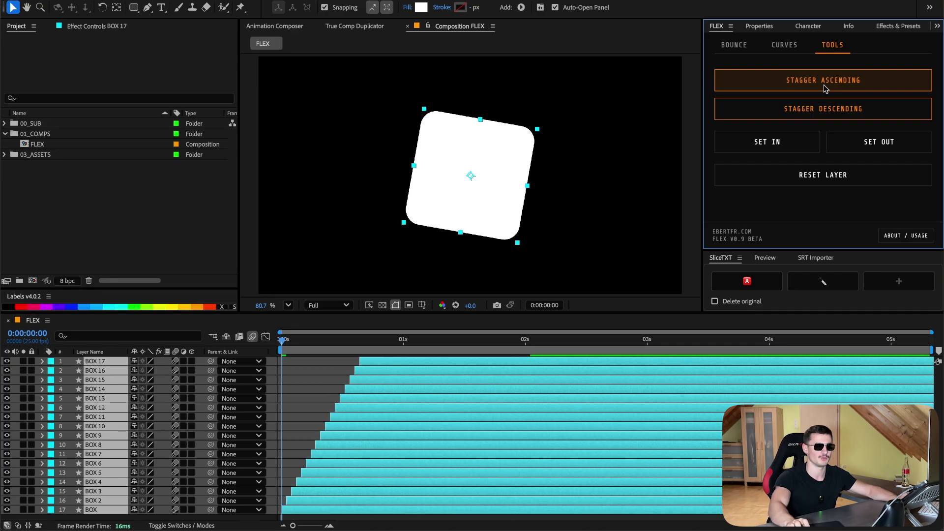
left_click(768, 141)
left_click(820, 109)
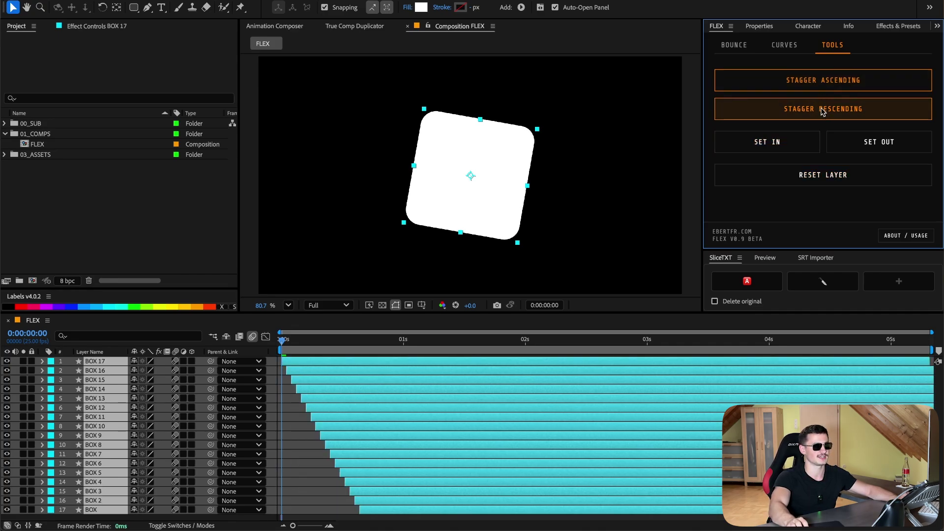
left_click(786, 143)
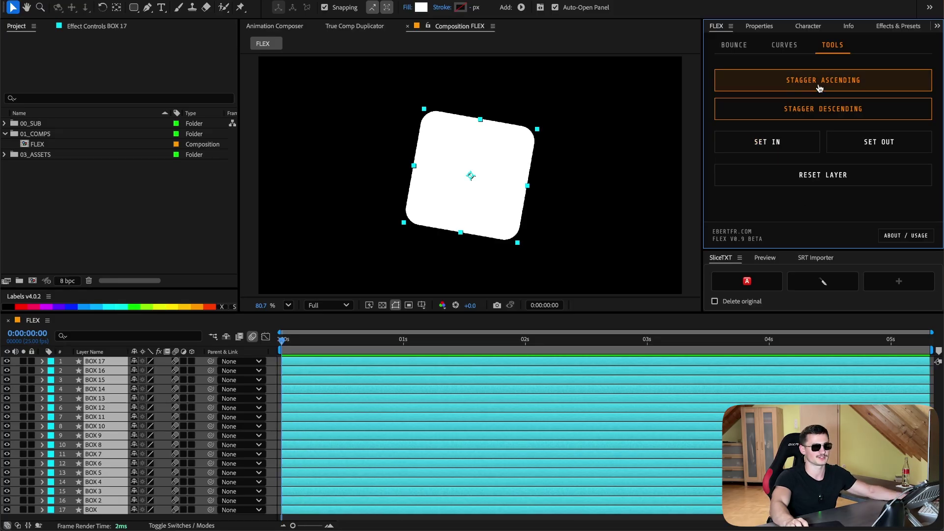
Test ascending and descending staggers on the 17 selected BOX layers again, aligning their starts back to 0:00:00:00.
left_click(819, 88)
left_click(803, 145)
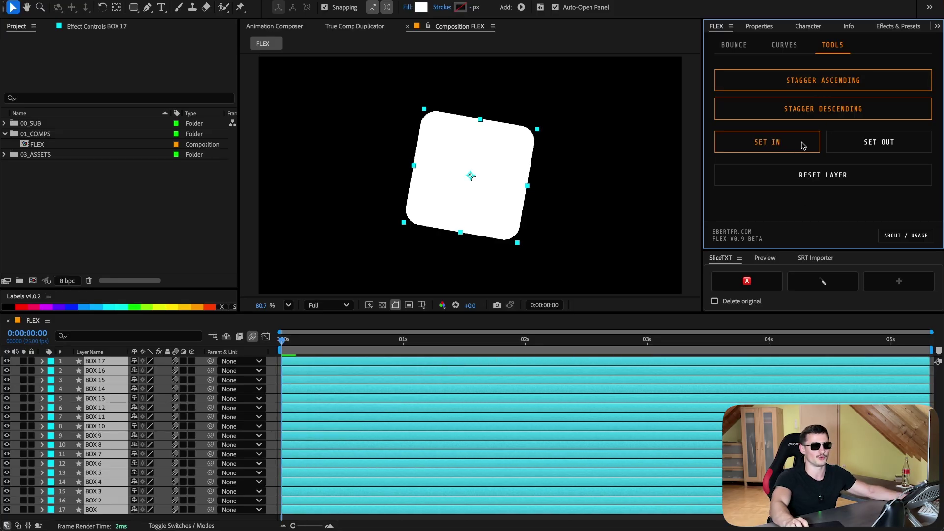
left_click(813, 81)
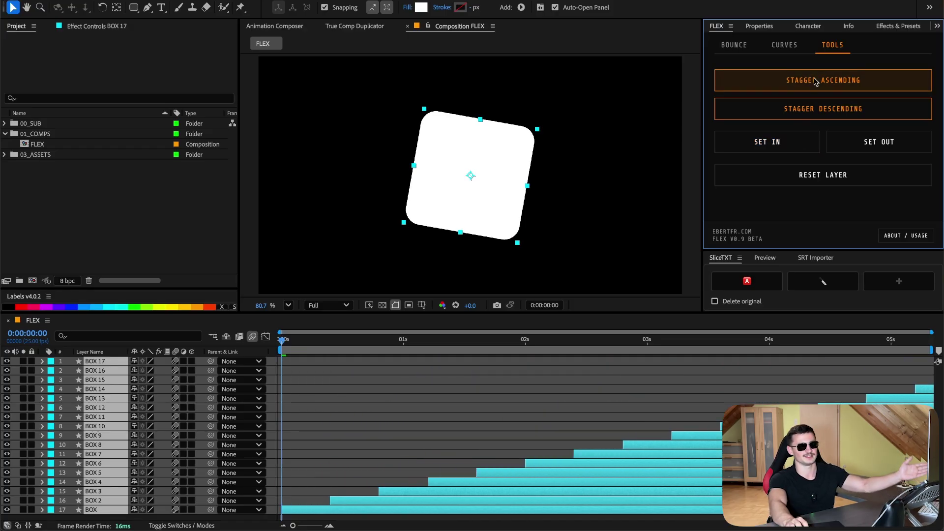
left_click(790, 108)
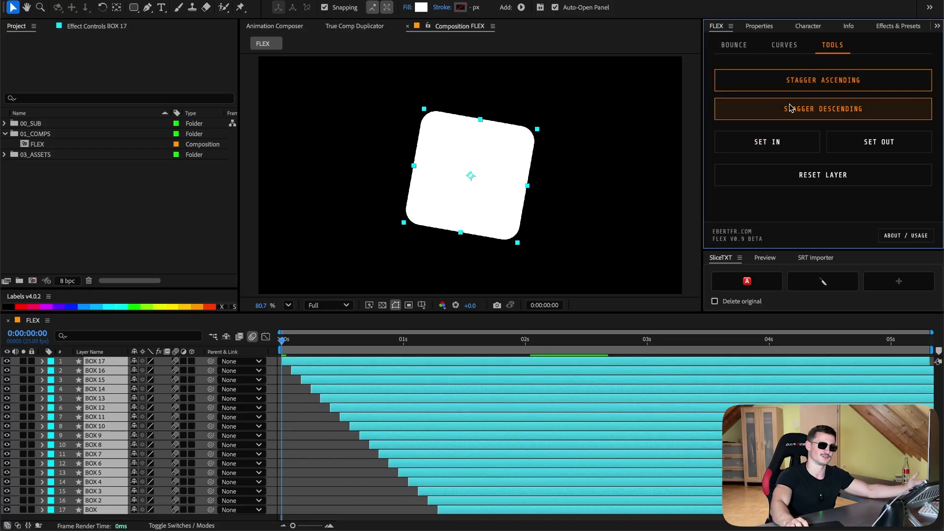
left_click(767, 176)
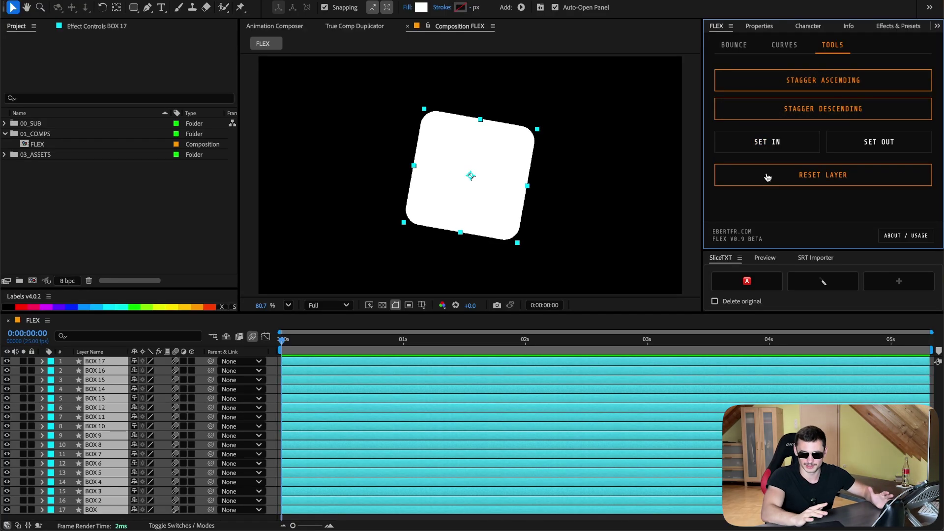
Maximize the FLEX panel, read its About / Usage information, and restore the panel to its docked size.
key("grave")
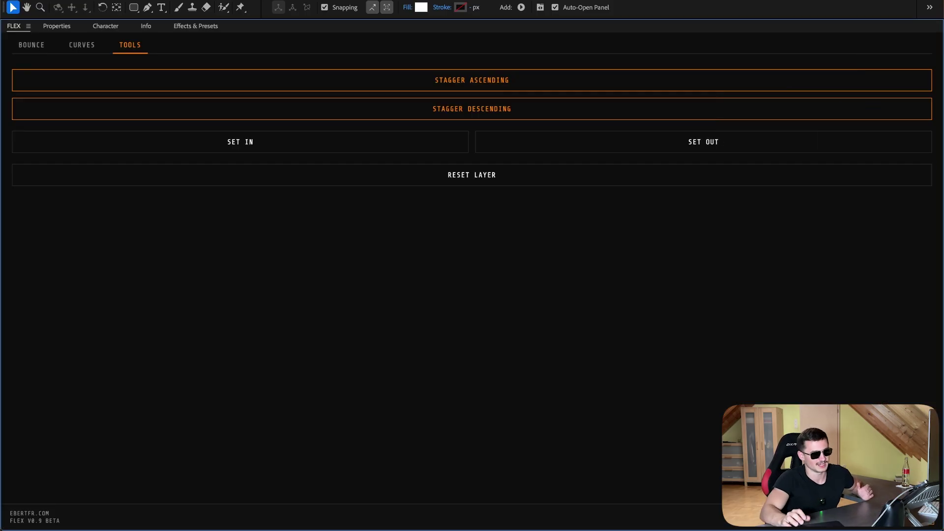
left_click(922, 515)
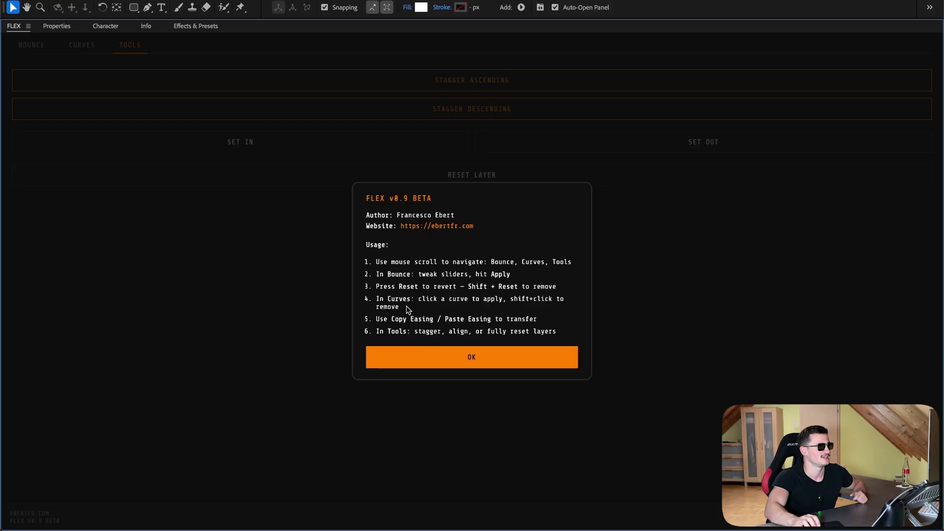
left_click(415, 357)
double_click(15, 26)
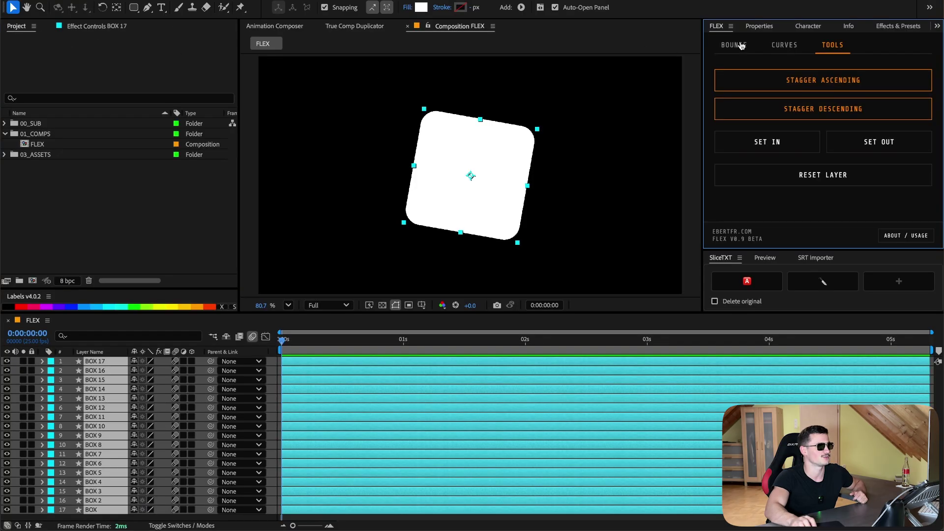
Try the docked FLEX panel at a much narrower width and a reduced height.
mouse_move(702, 47)
left_mouse_down()
mouse_move(467, 49)
mouse_move(691, 49)
left_mouse_up()
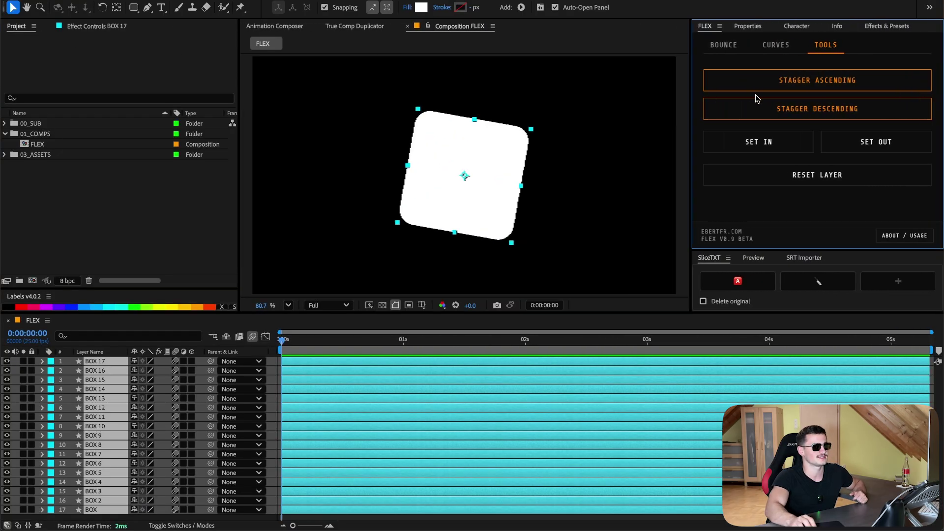
left_click_drag(691, 96, 821, 137)
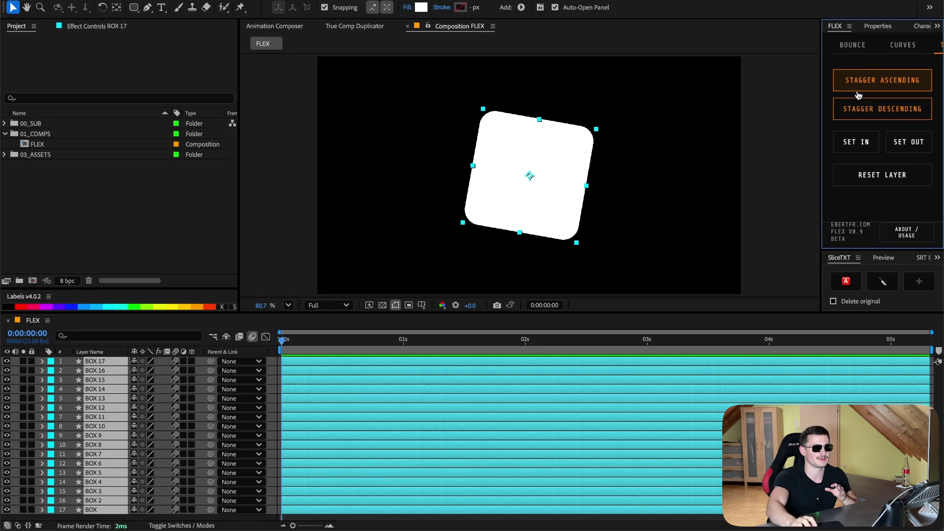
left_click_drag(858, 250, 862, 158)
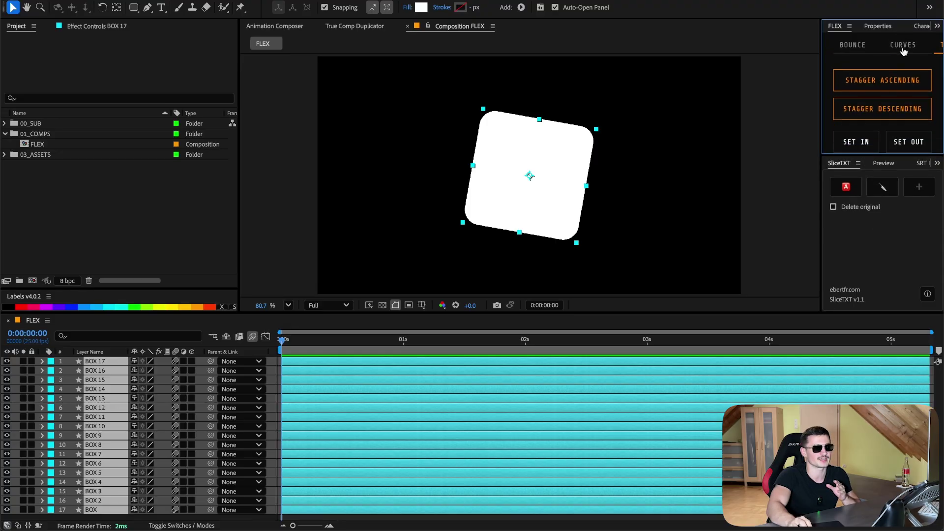
Show the FLEX Bounce controls and enlarge the panel in height and width until all three section names fit.
left_click(855, 46)
left_click_drag(859, 155, 857, 212)
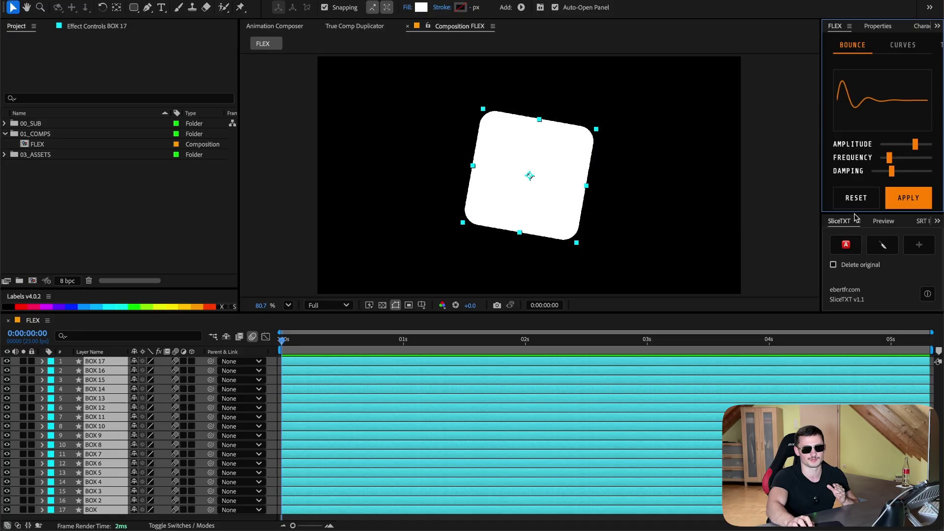
left_click_drag(821, 64, 680, 66)
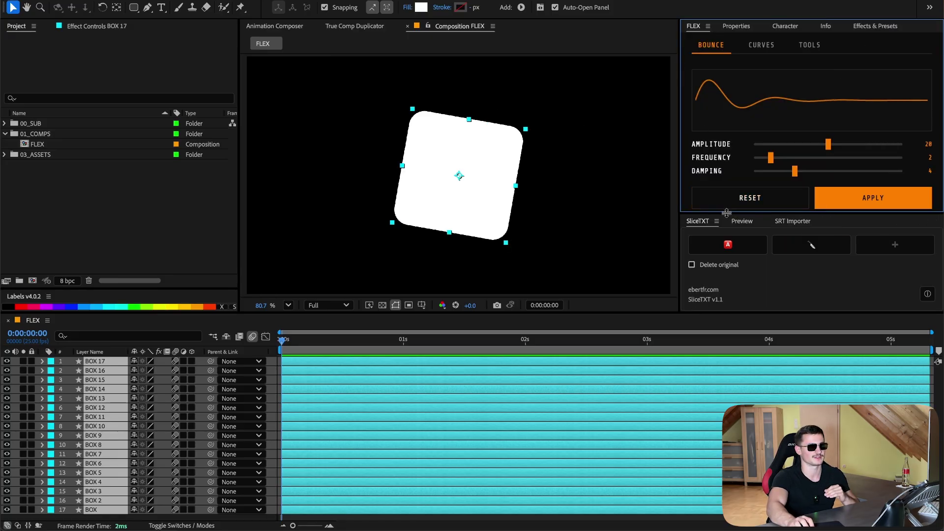
left_click_drag(727, 213, 741, 273)
Look through the FLEX Curves and Tools sections, return to Bounce, and shorten the panel slightly.
left_click(761, 45)
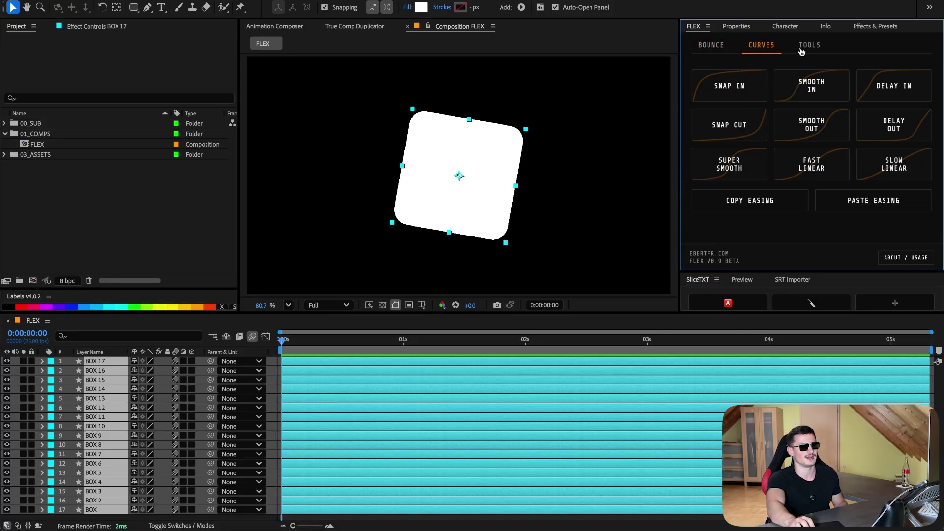
left_click(801, 49)
left_click(729, 47)
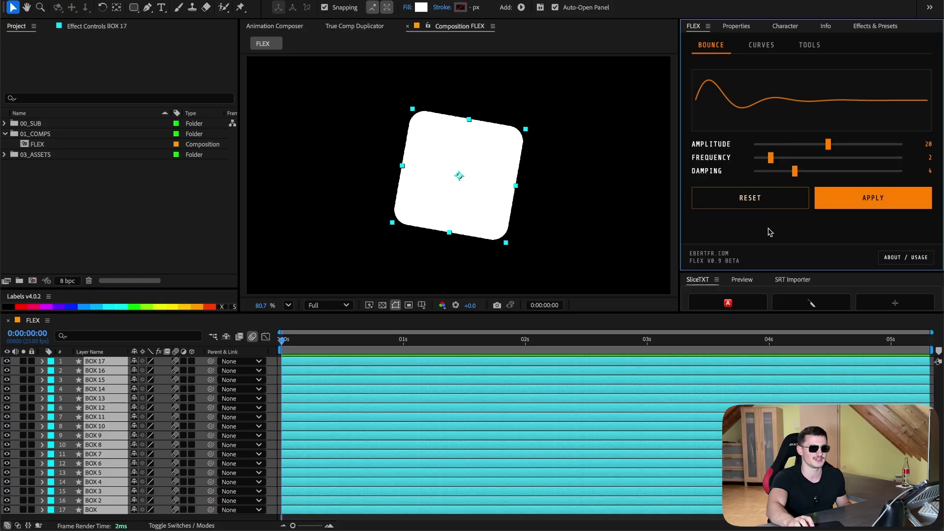
left_click_drag(736, 272, 740, 253)
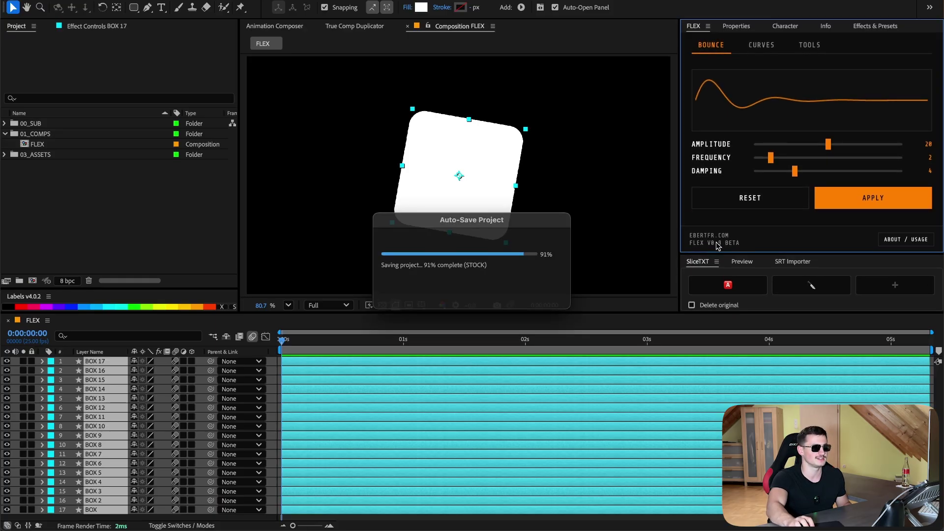